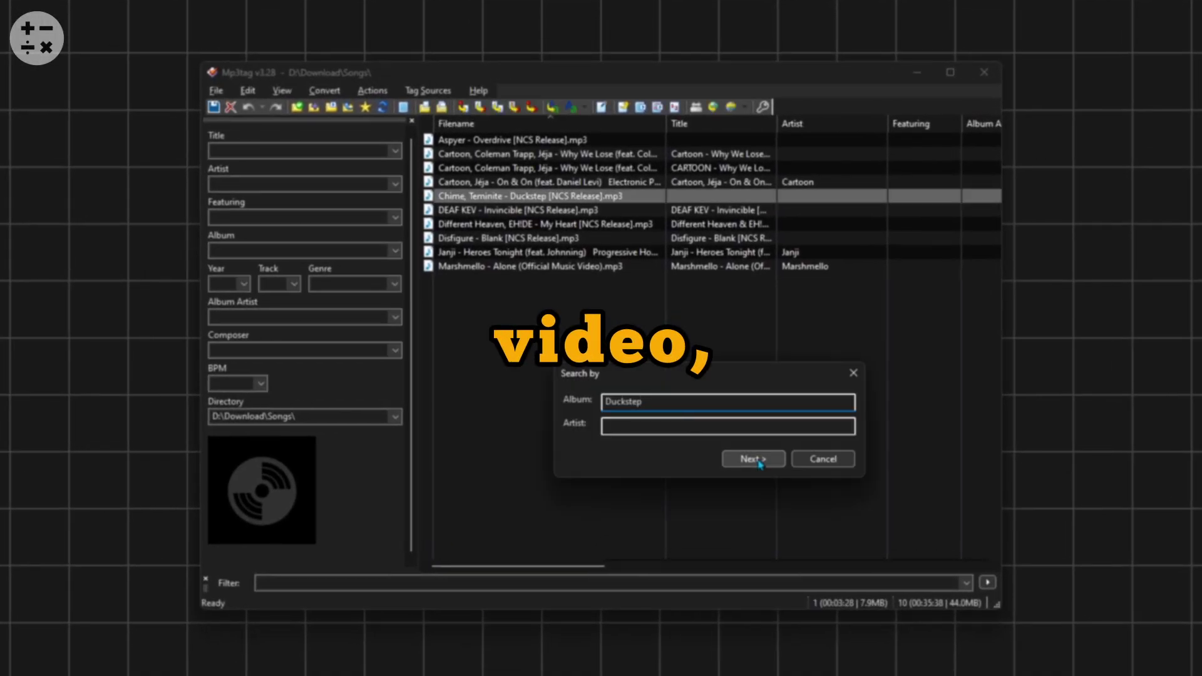
Look up Chime – Duckstep on MusicBrainz, pick the Chime, Teminite result and view its tag details.
click(758, 459)
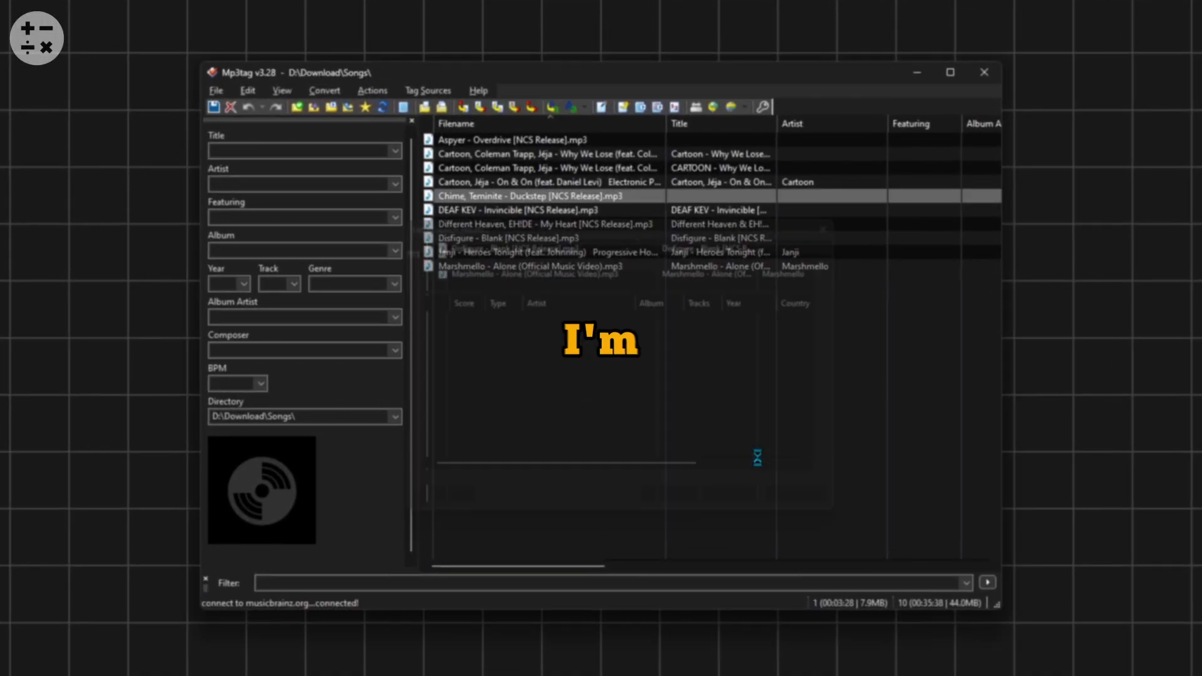
click(626, 328)
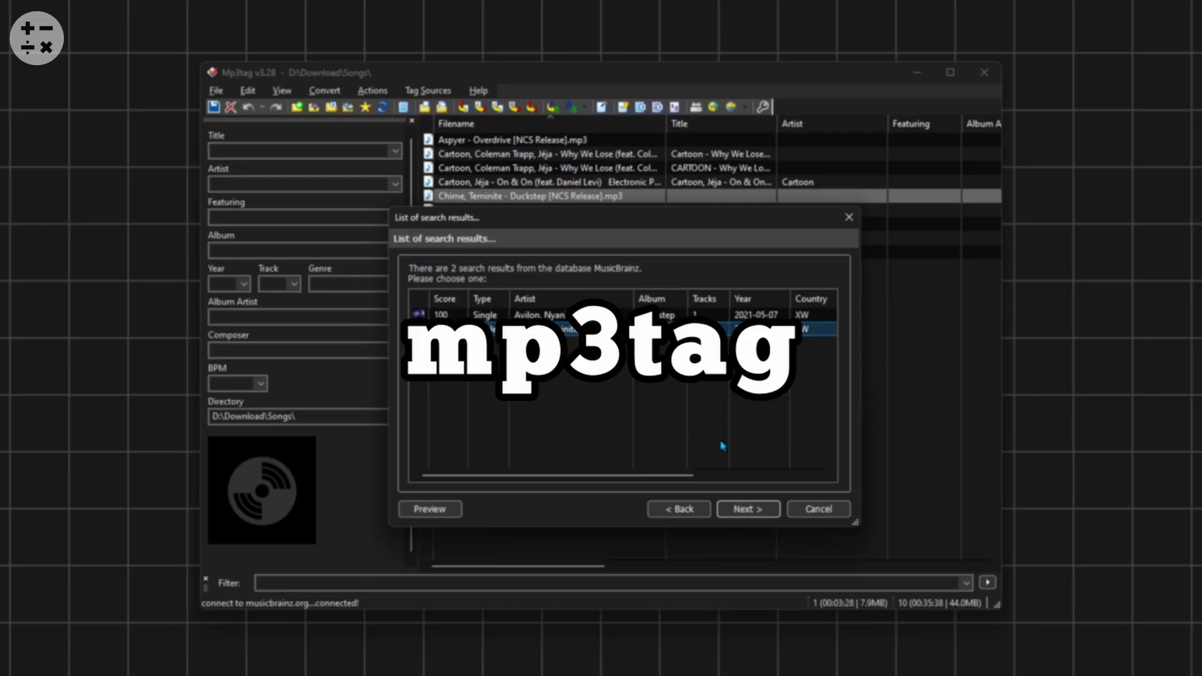
click(742, 508)
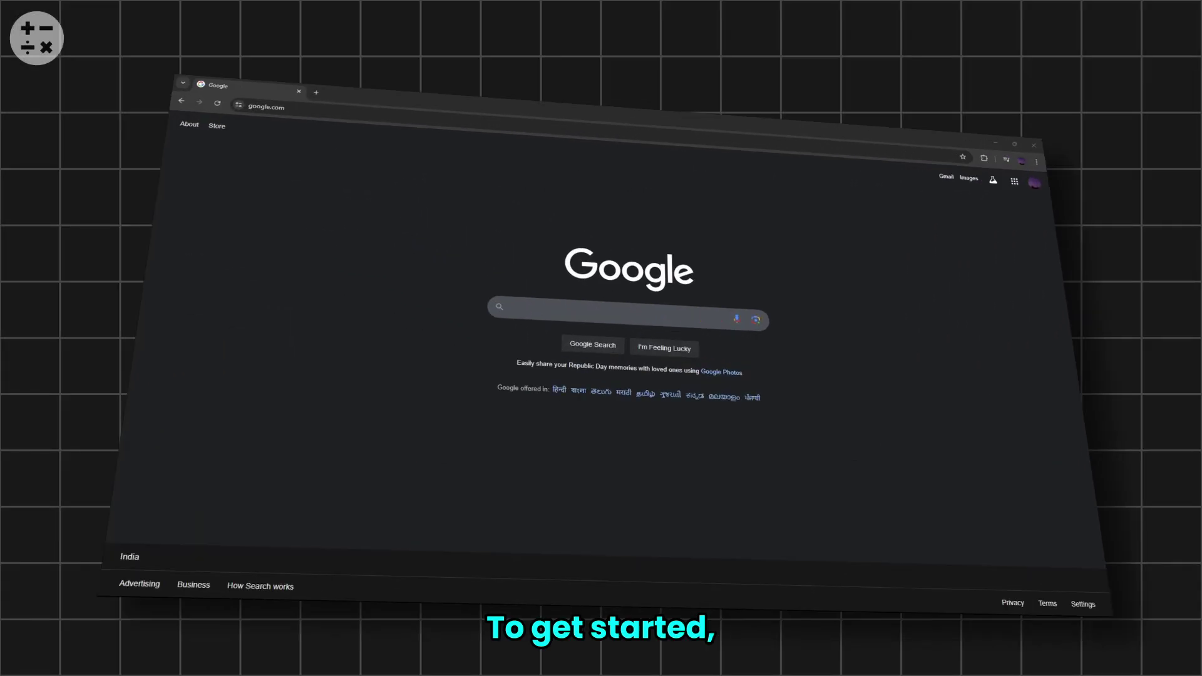
Search Google for mp3tag and open the official mp3tag.de website.
click(513, 308)
text(mp3tag)
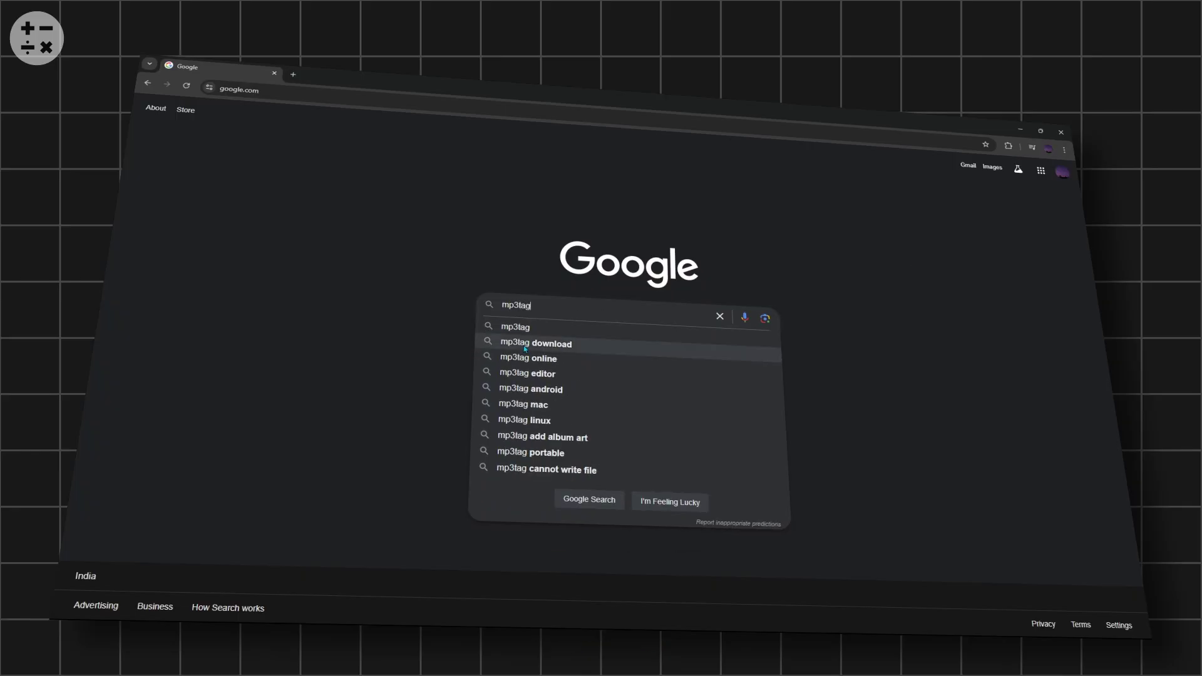
key(Return)
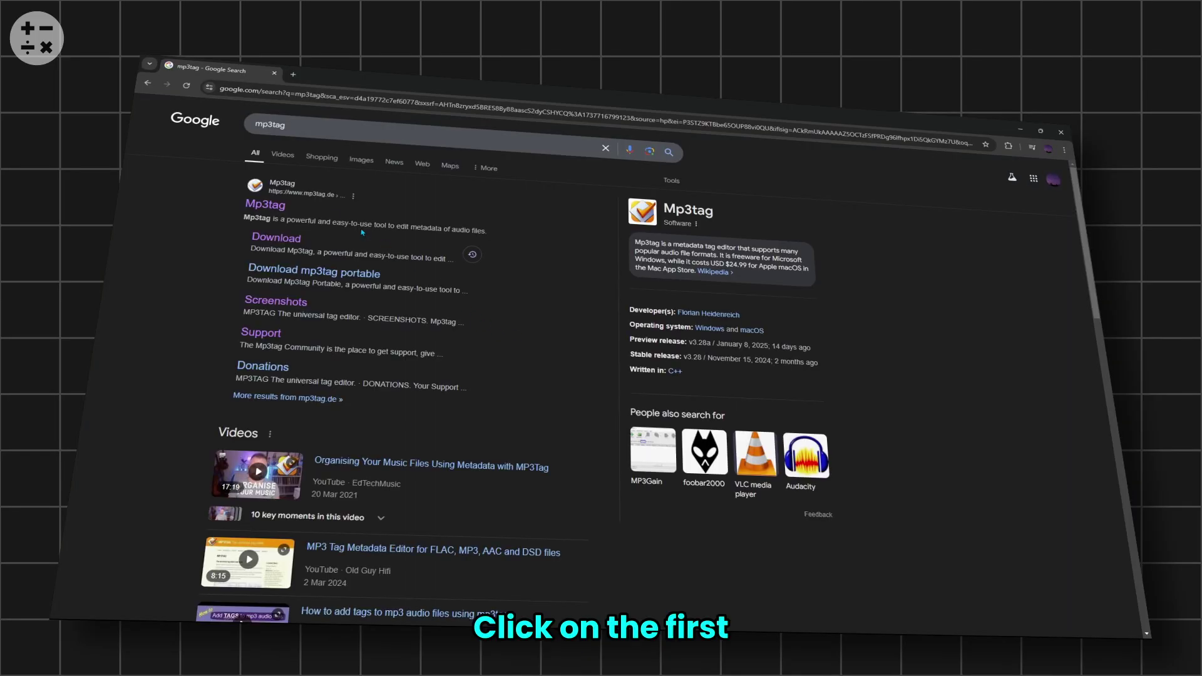
click(271, 207)
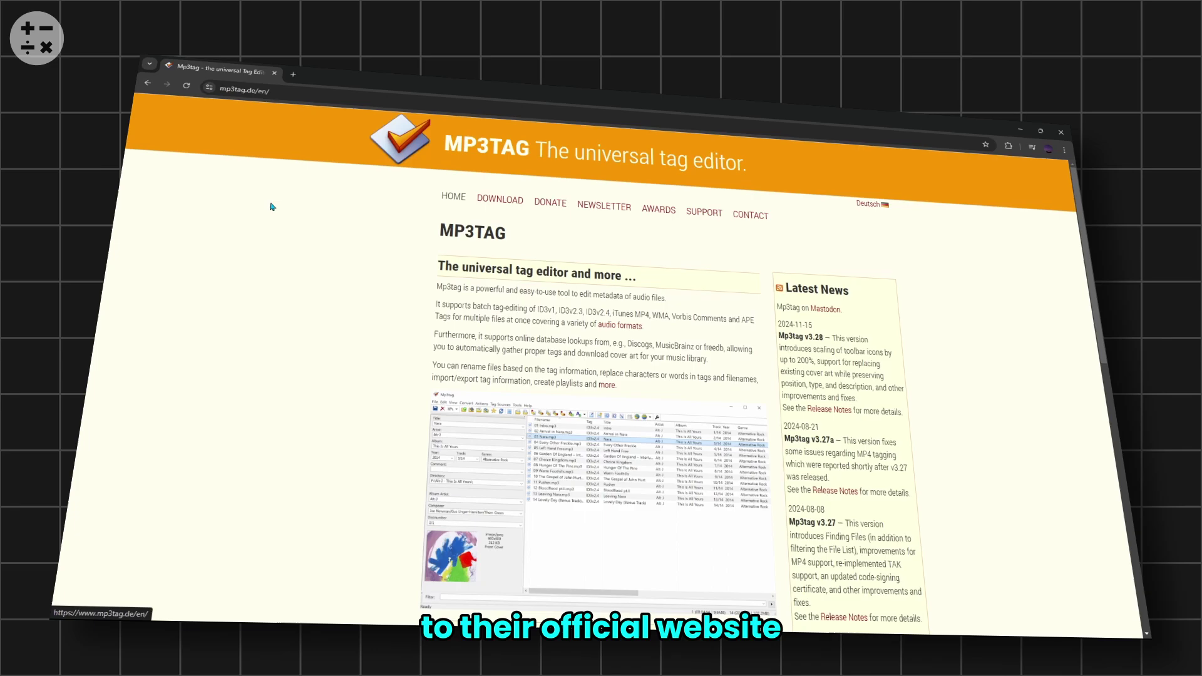
Download the 64-bit installer mp3tagv328-x64-setup.exe from the DOWNLOAD page.
click(220, 89)
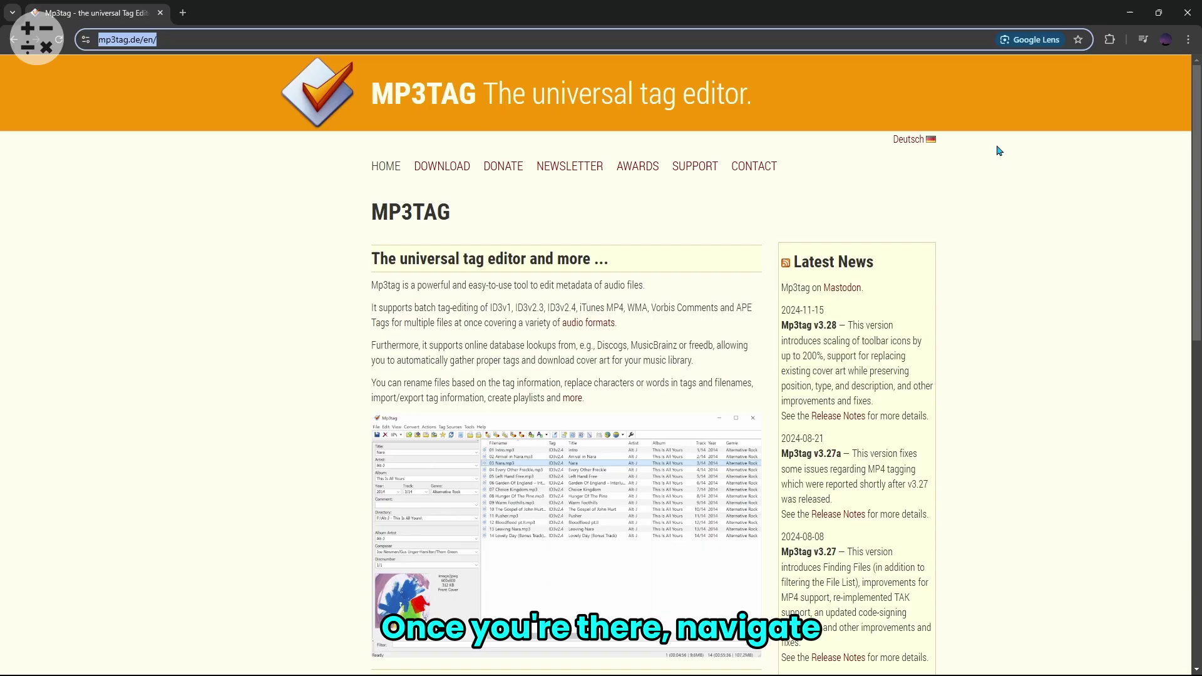
click(441, 166)
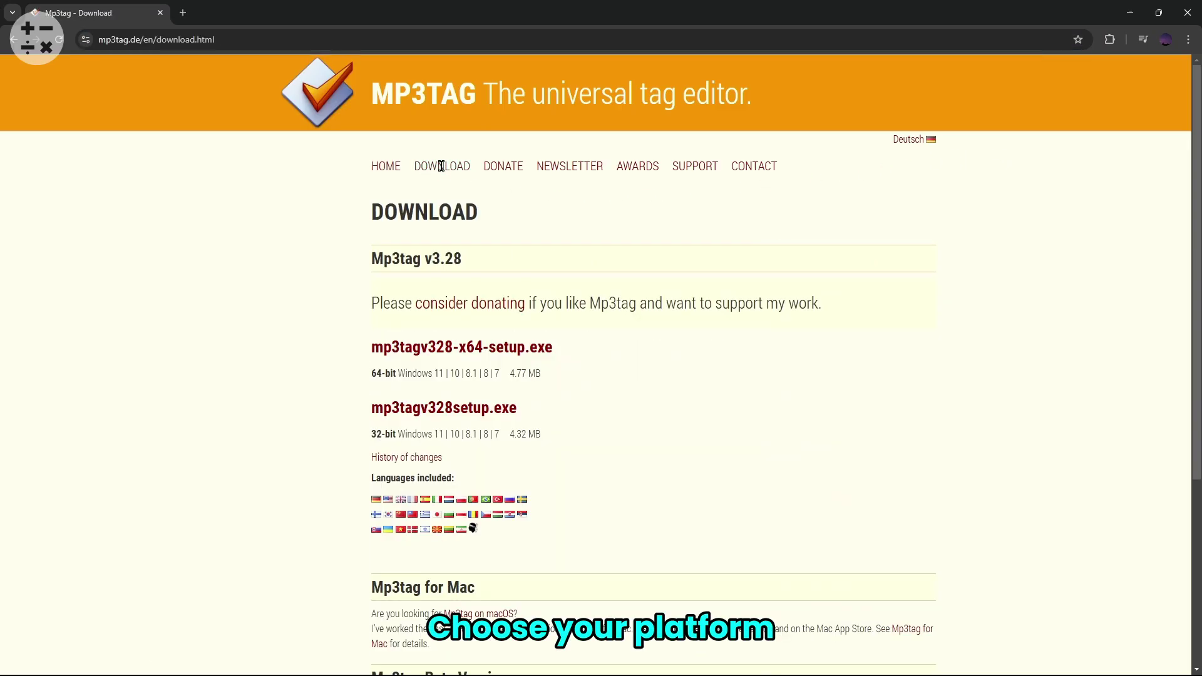
scroll(899, 296, down, 2)
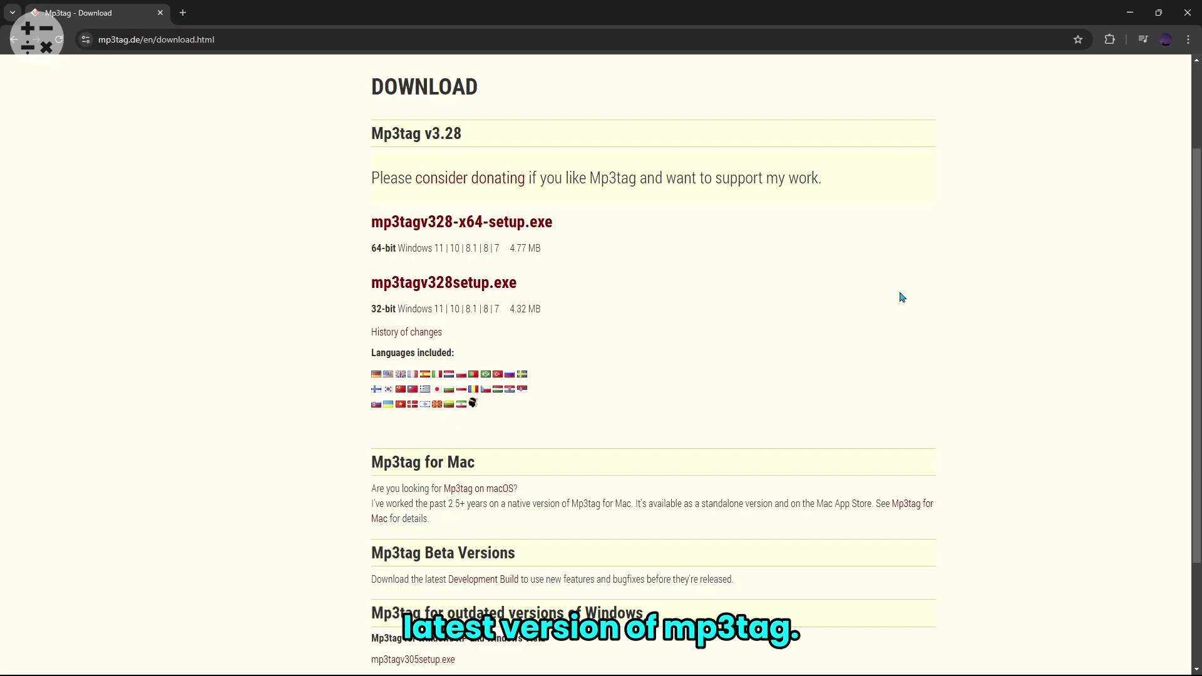
click(488, 224)
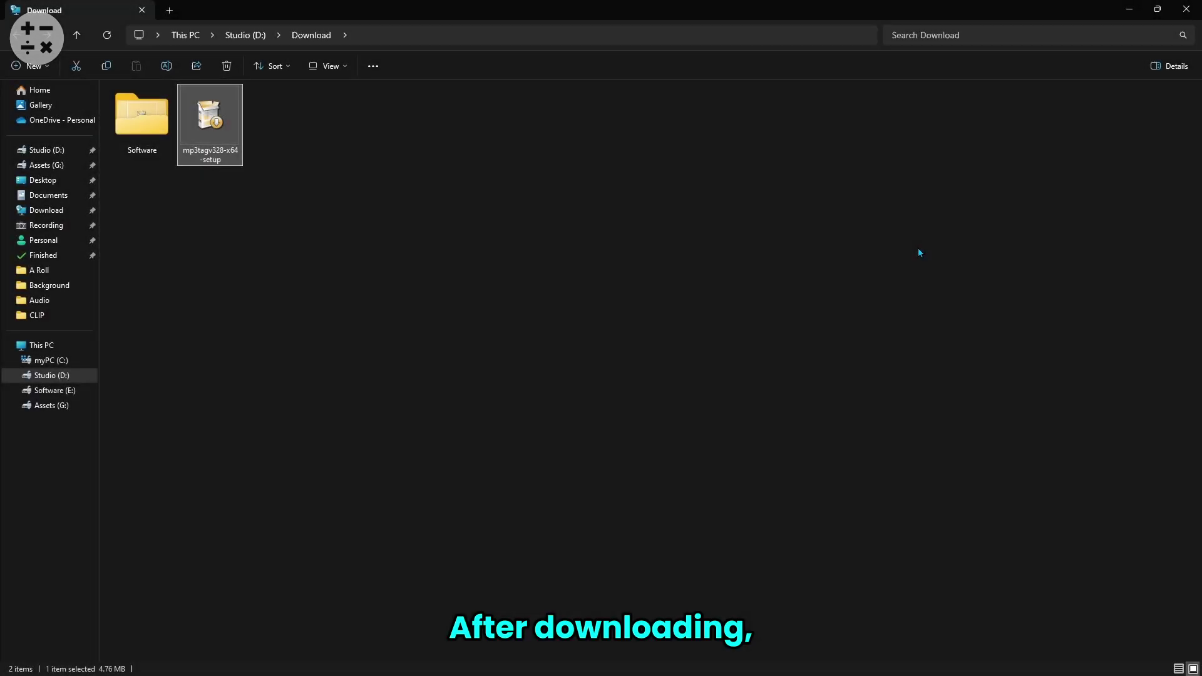
Launch the Mp3tag v3.28 setup and accept the license agreement.
double_click(214, 144)
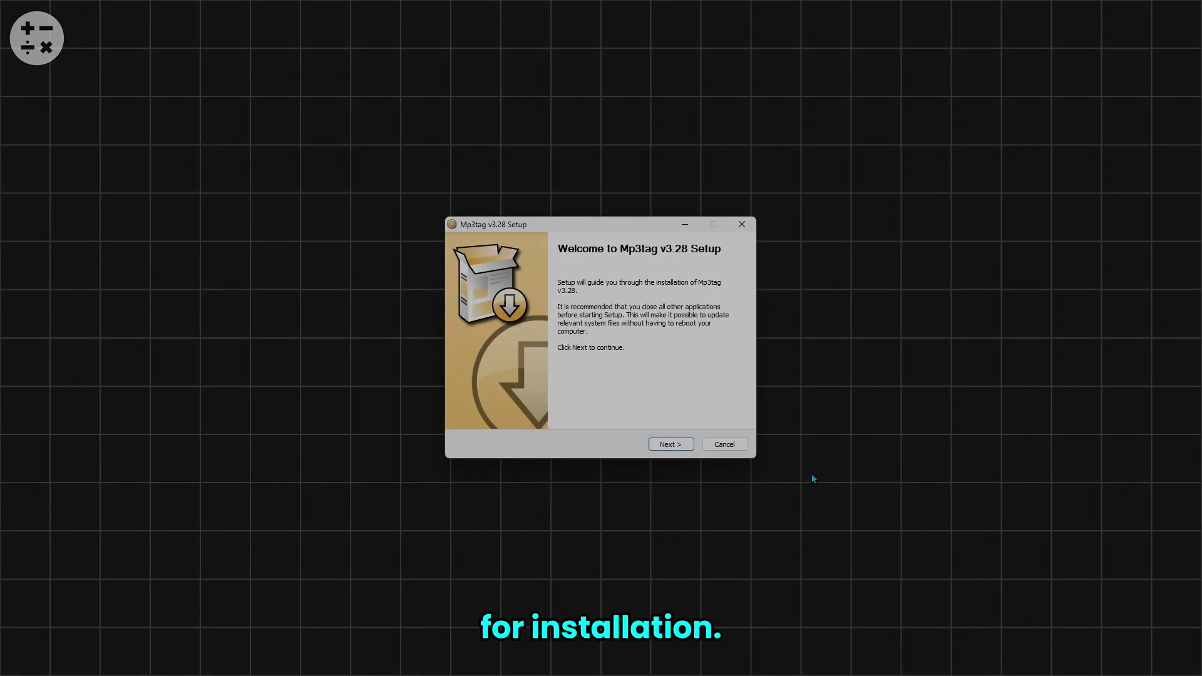
click(670, 443)
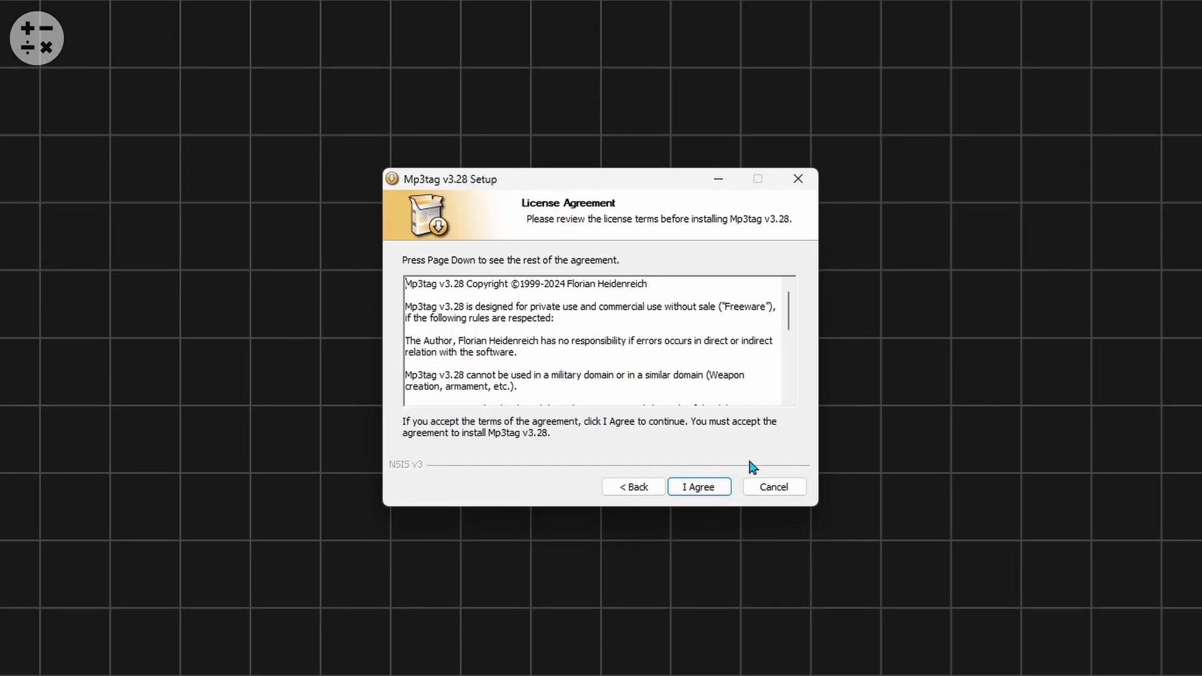
click(707, 490)
click(710, 493)
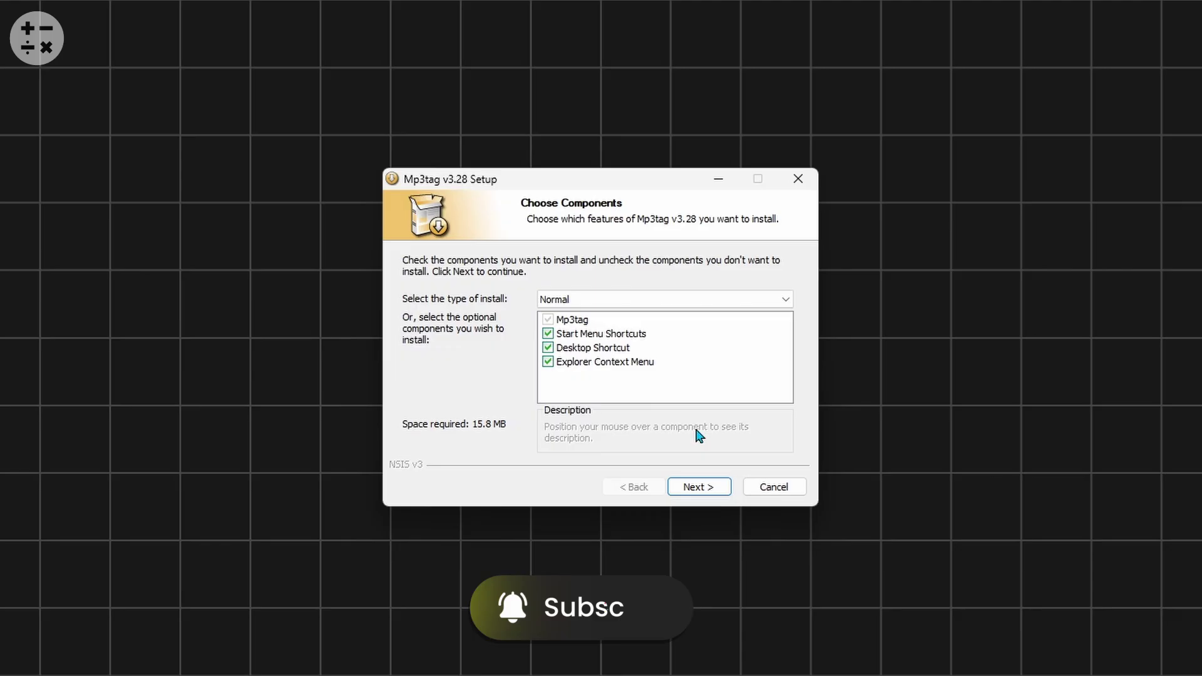
Install without the Explorer context menu and Start Menu shortcuts, then finish setup.
click(548, 362)
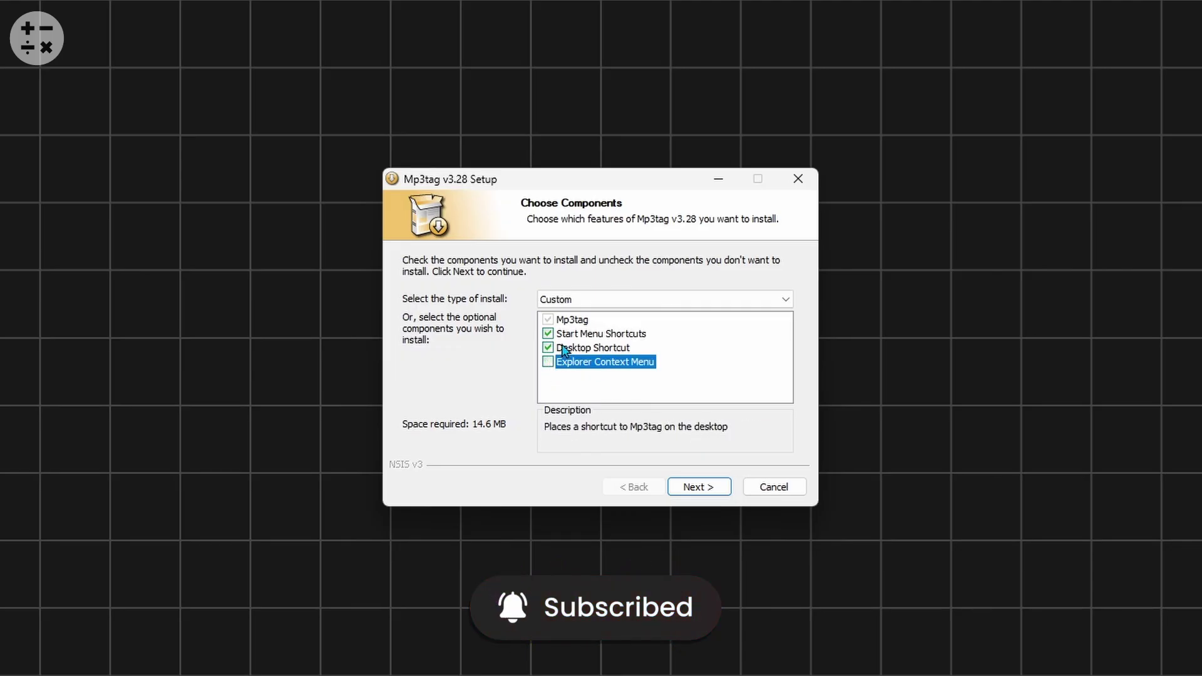
click(548, 334)
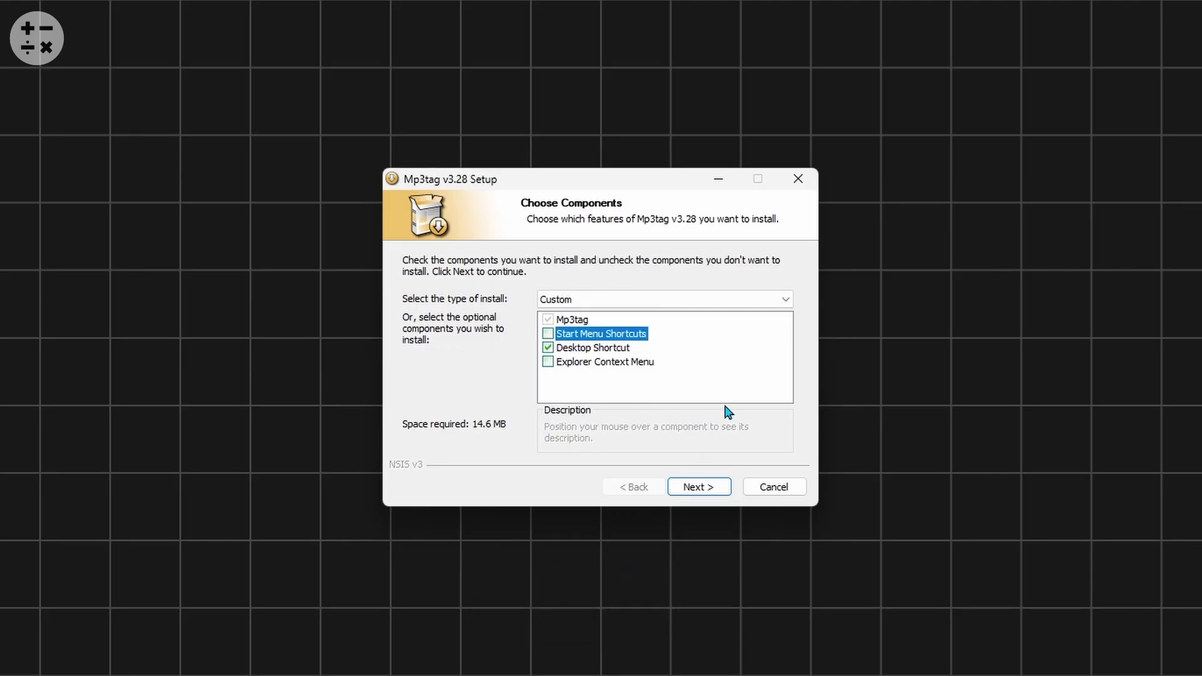
click(702, 491)
click(704, 493)
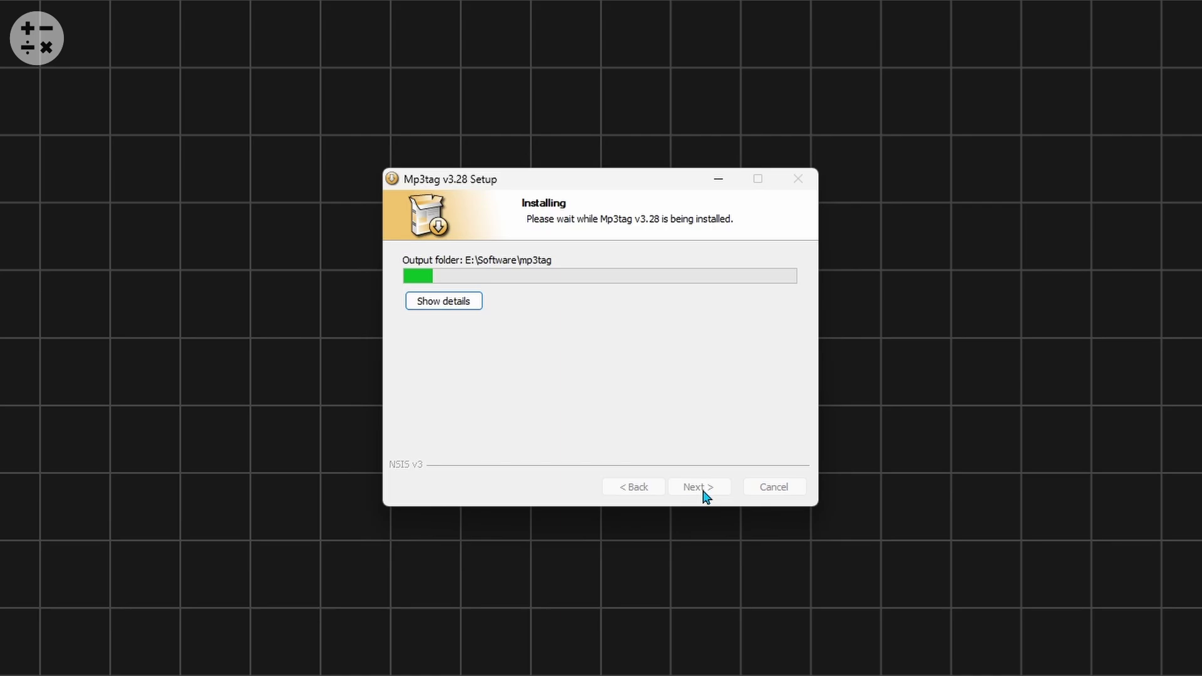
click(705, 492)
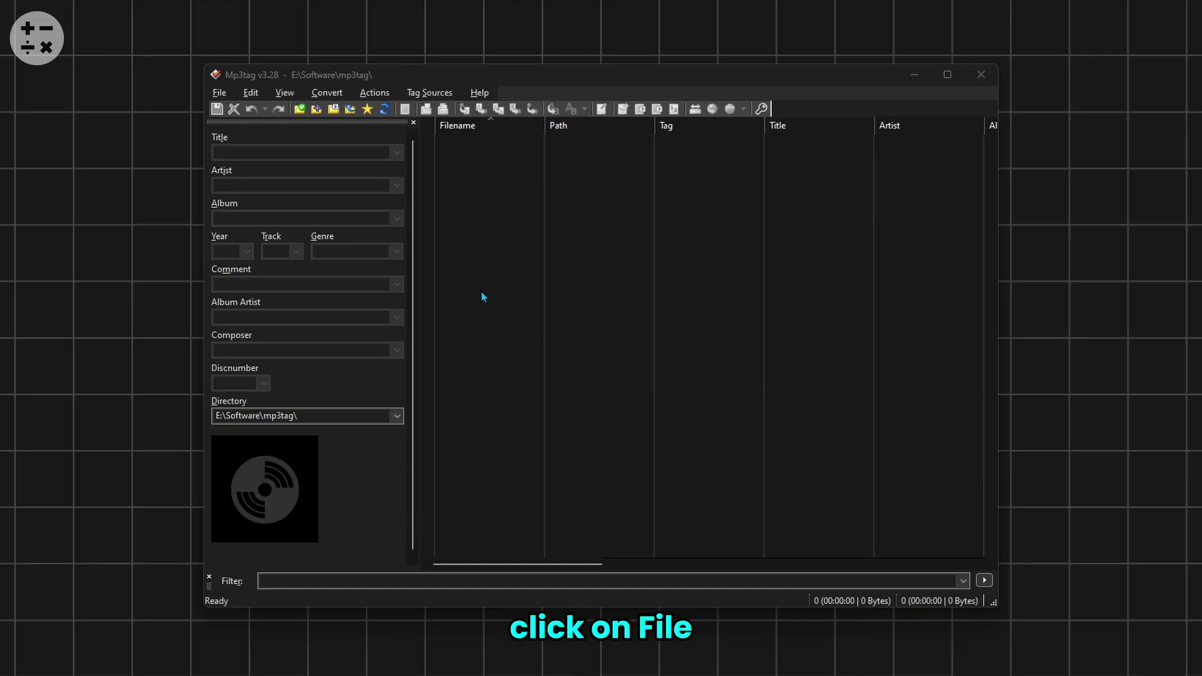
Set Color Mode to Light under Options > Appearance and restart Mp3tag.
click(220, 92)
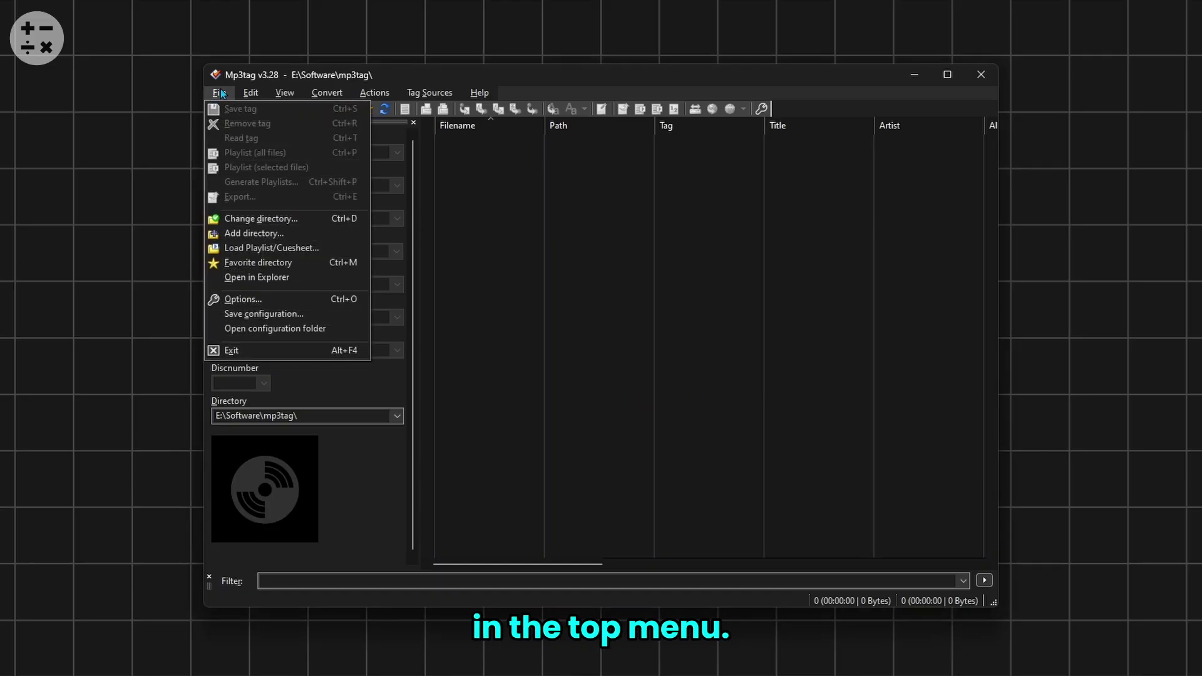
click(242, 298)
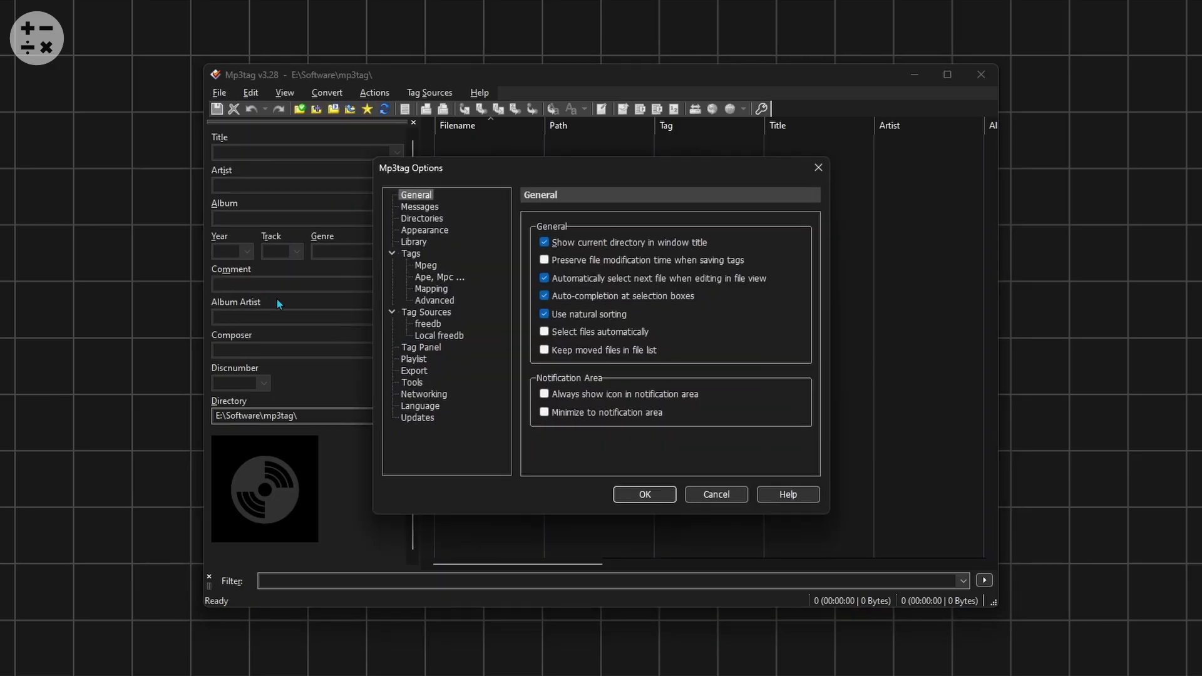
click(425, 232)
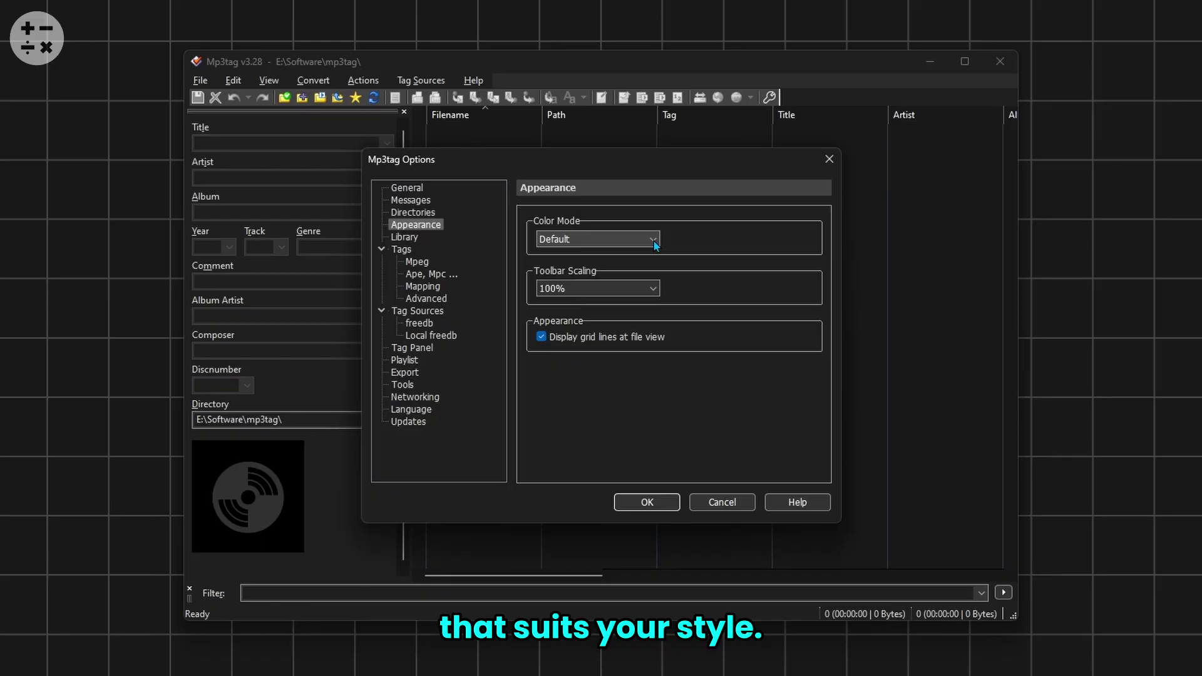
click(653, 241)
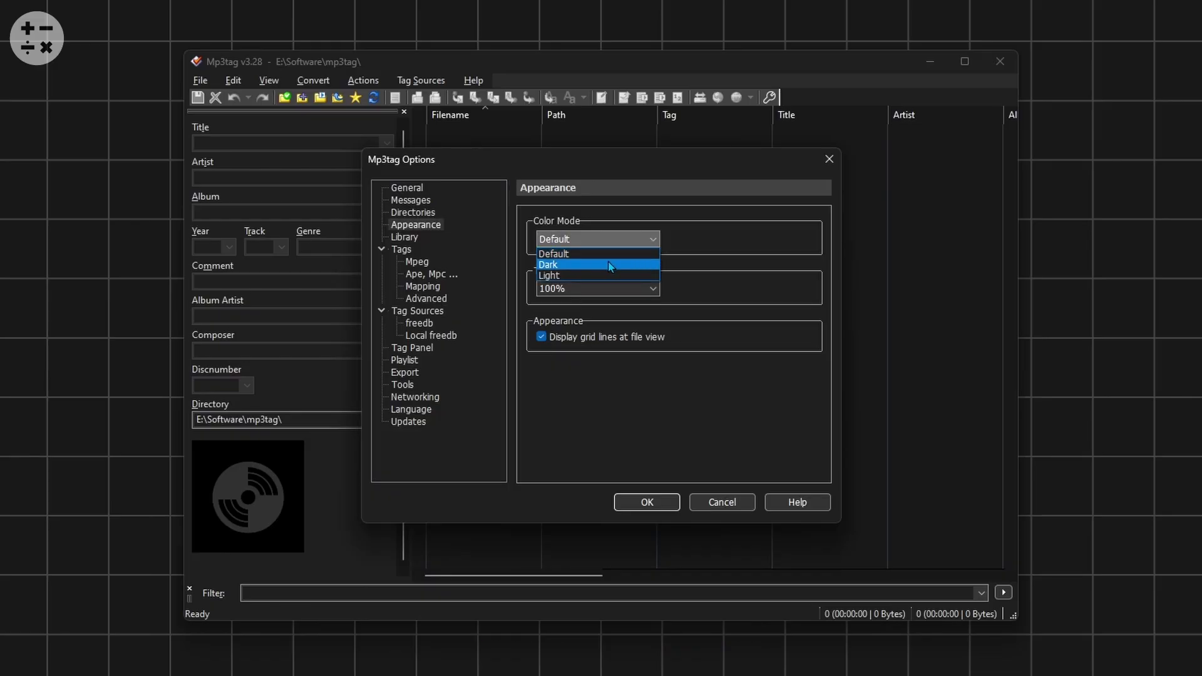
click(566, 274)
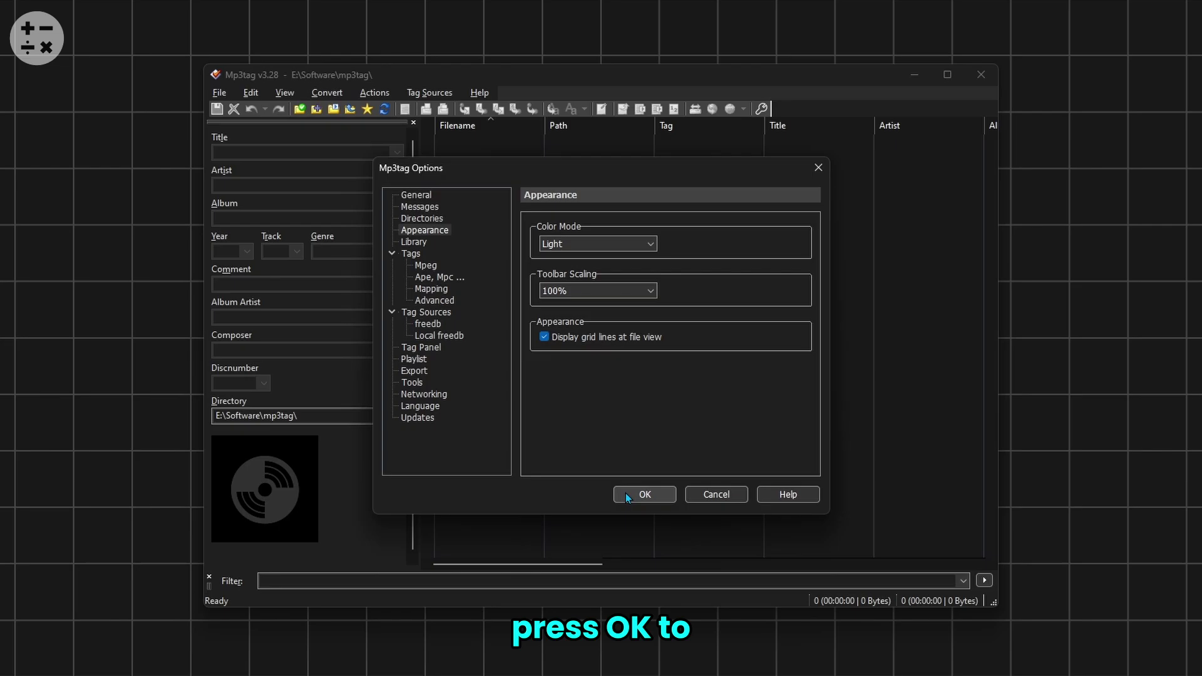
click(648, 498)
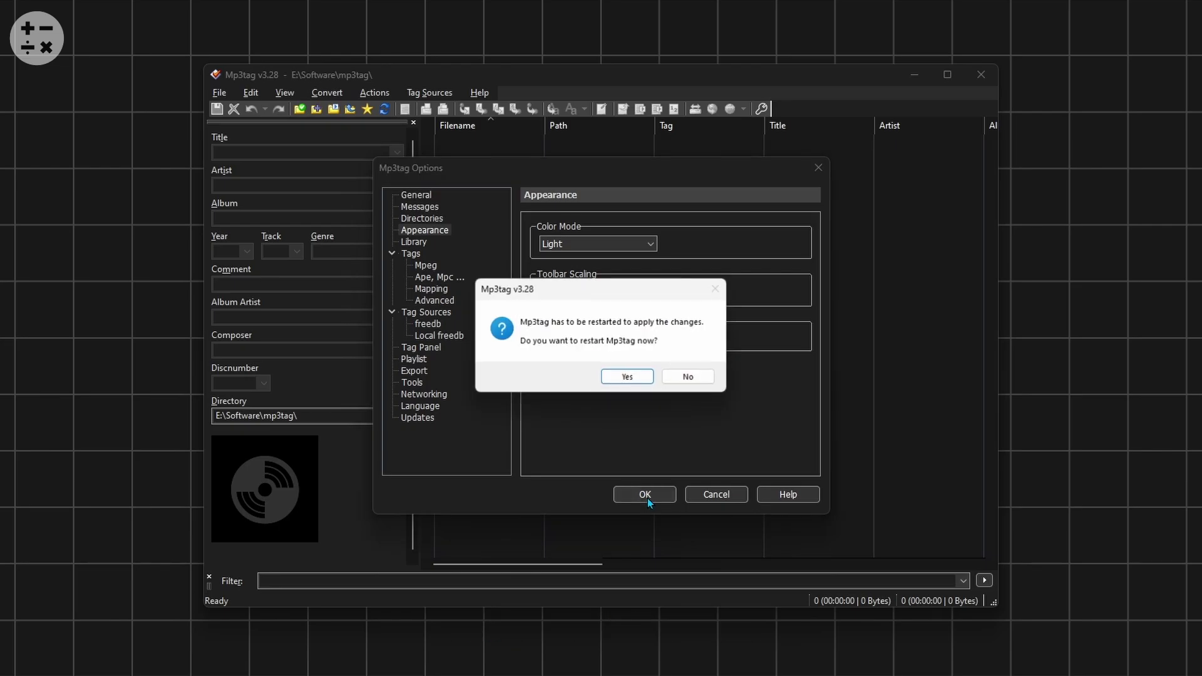
click(629, 378)
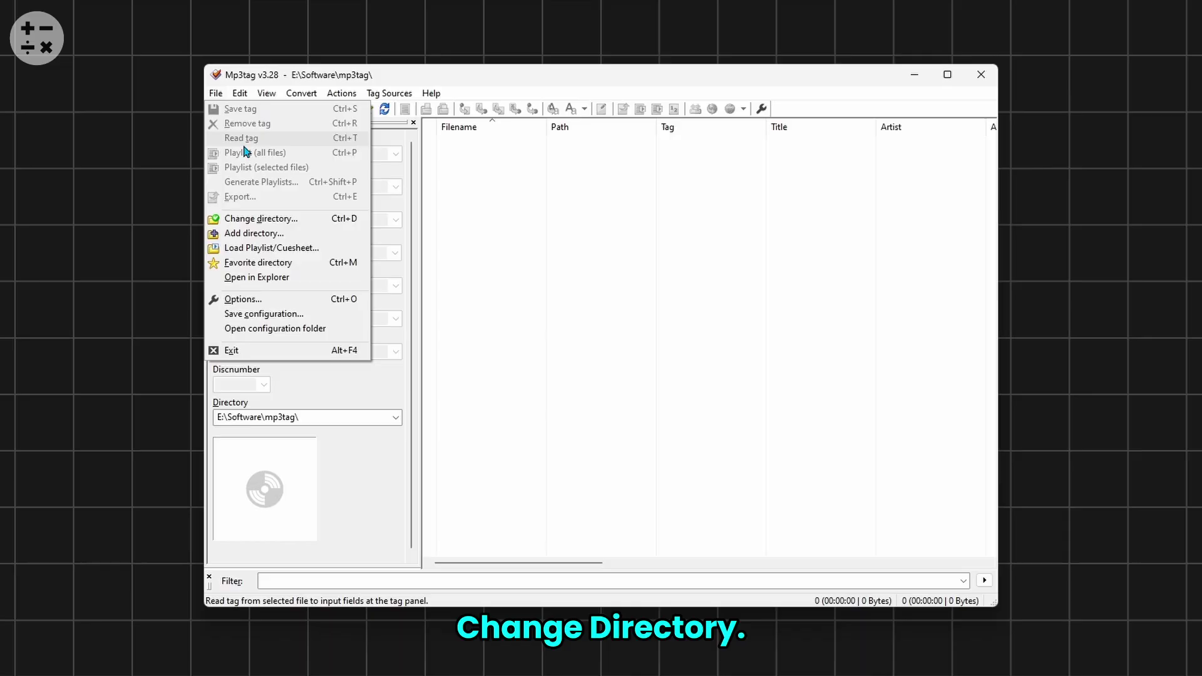
Change the working directory to D:\Download\Songs to load its ten songs.
click(285, 223)
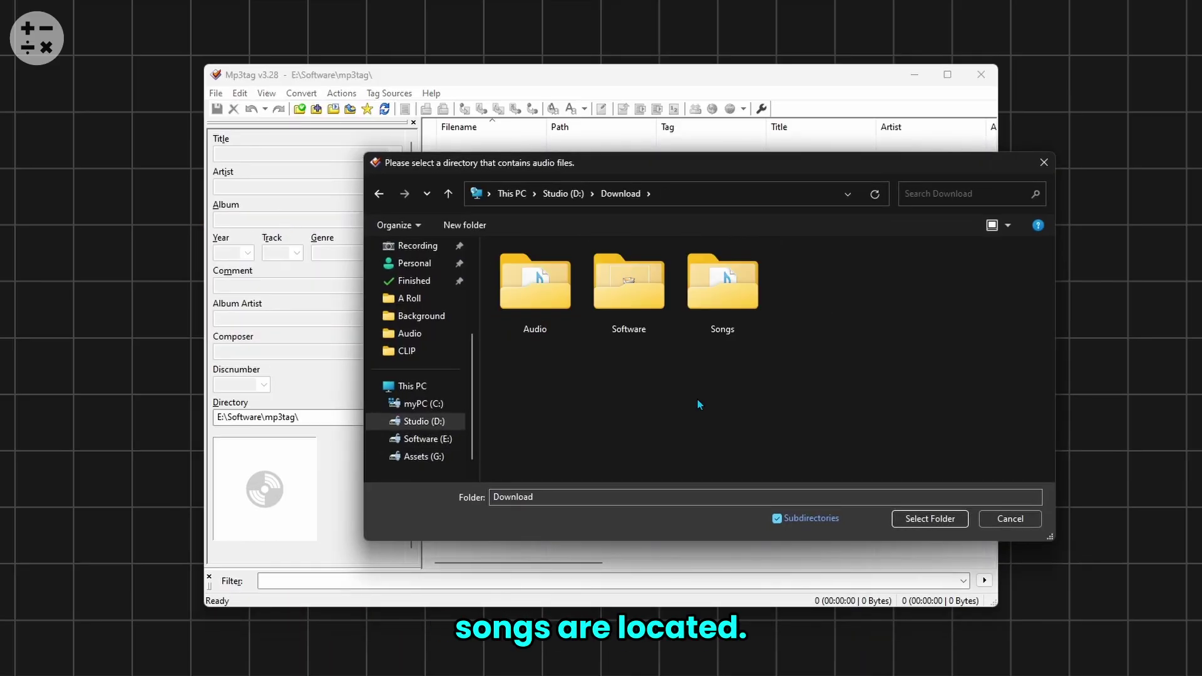
click(726, 292)
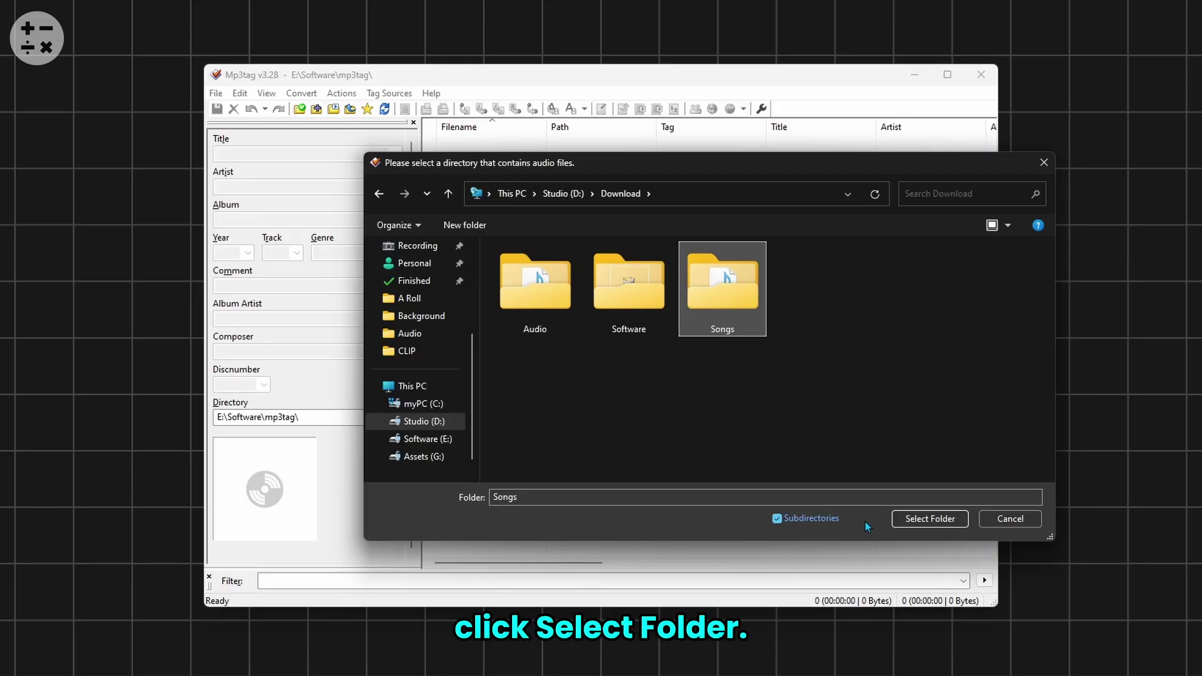
click(924, 518)
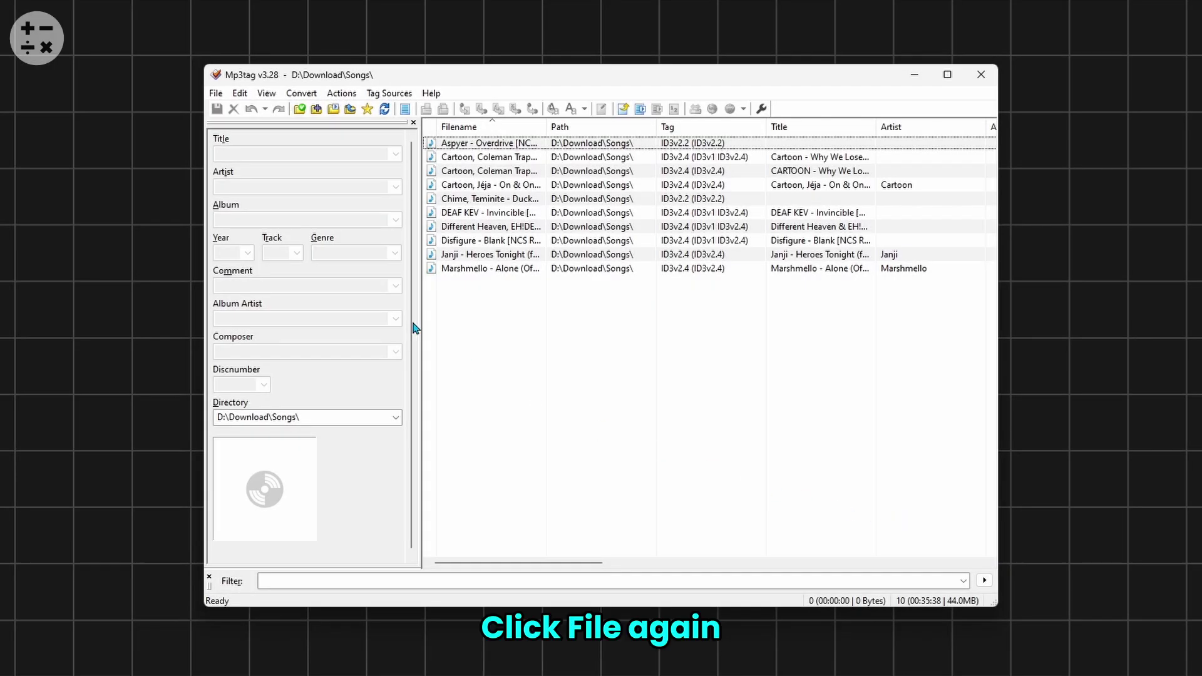
Add D:\Download\Audio with subdirectories to the list, bringing it to 22 files.
click(219, 94)
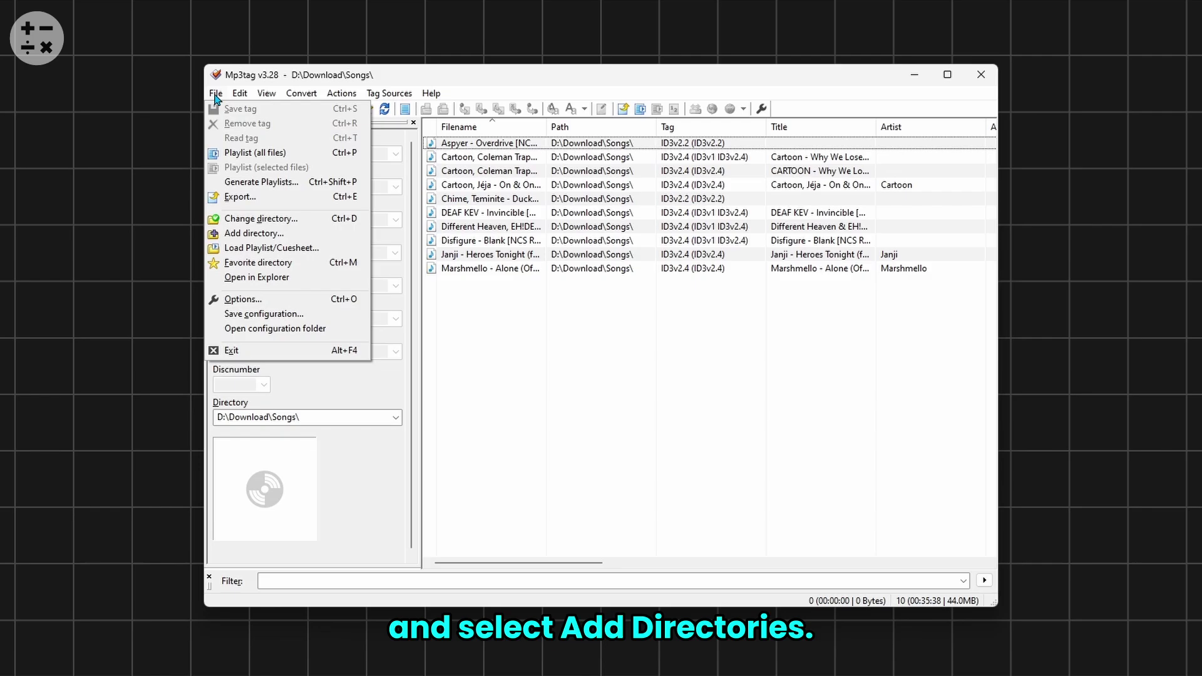
click(231, 236)
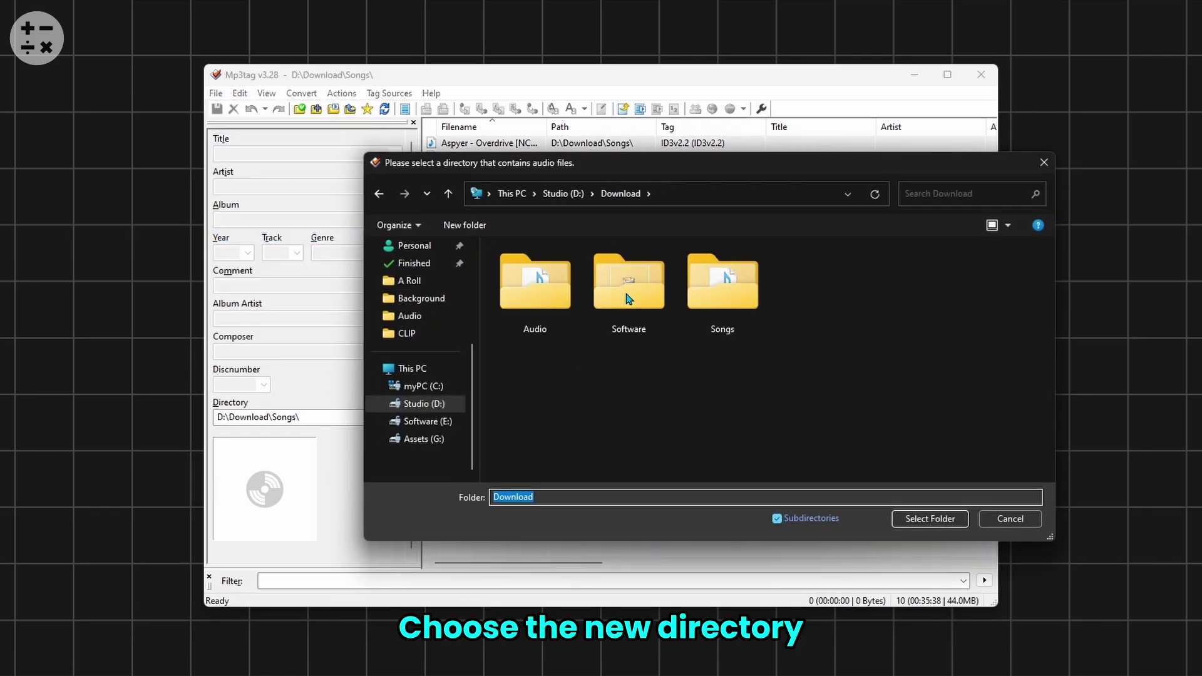
click(525, 296)
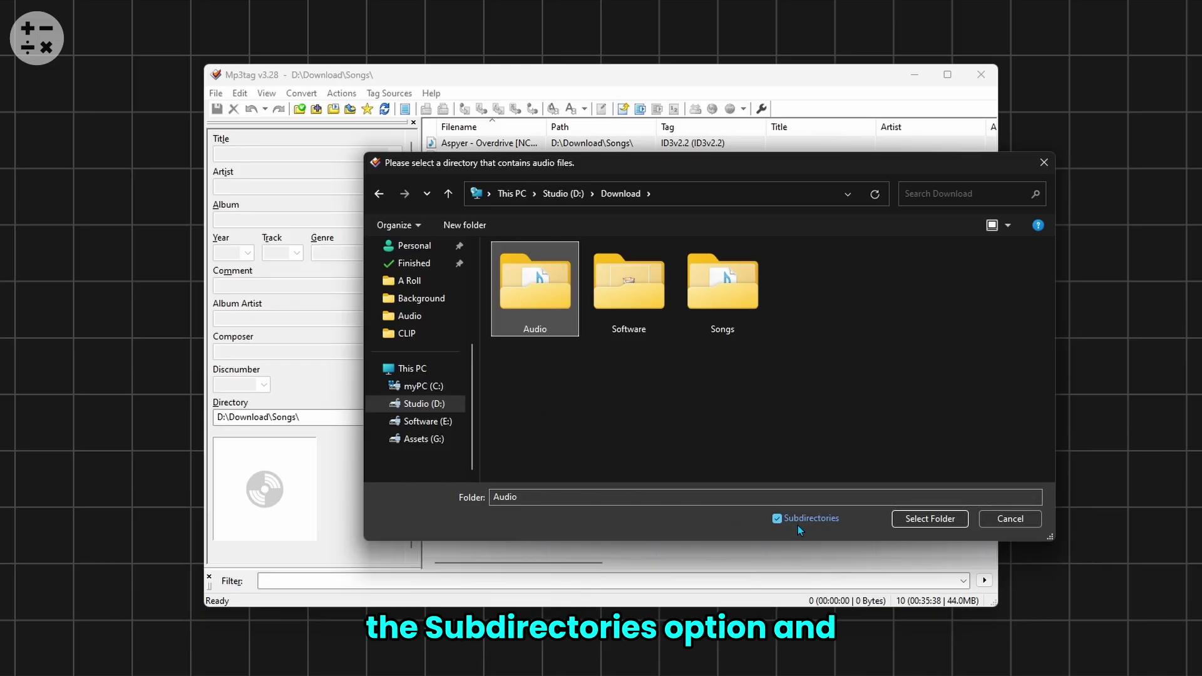
click(937, 521)
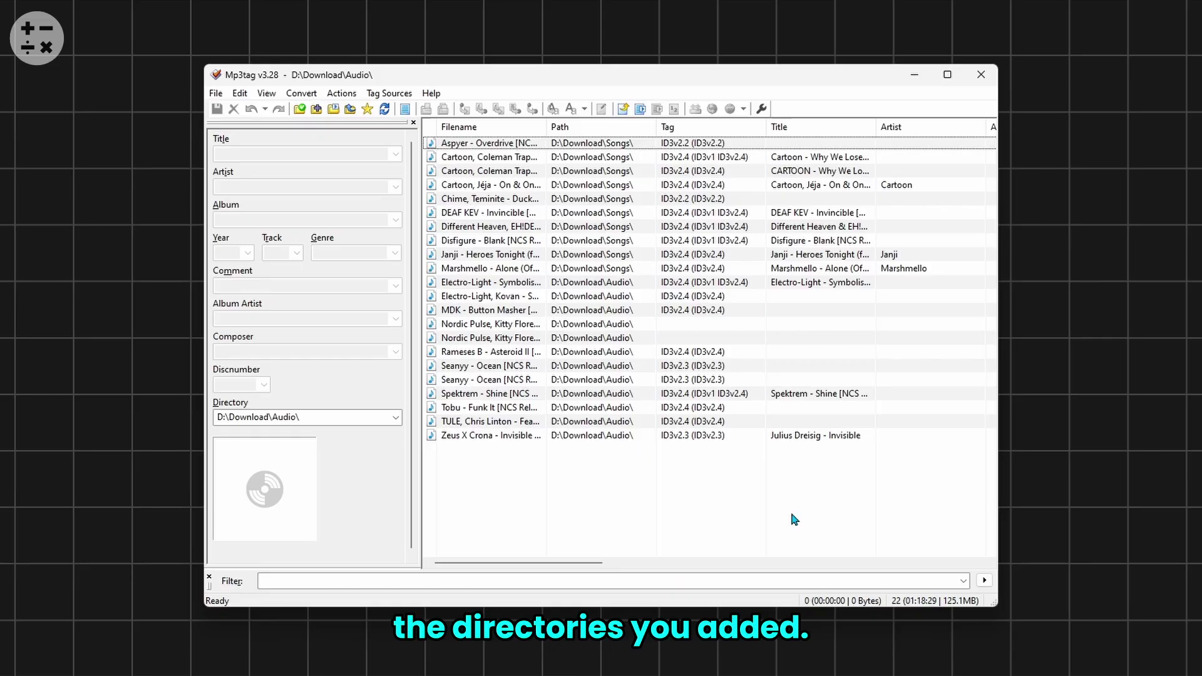
click(396, 417)
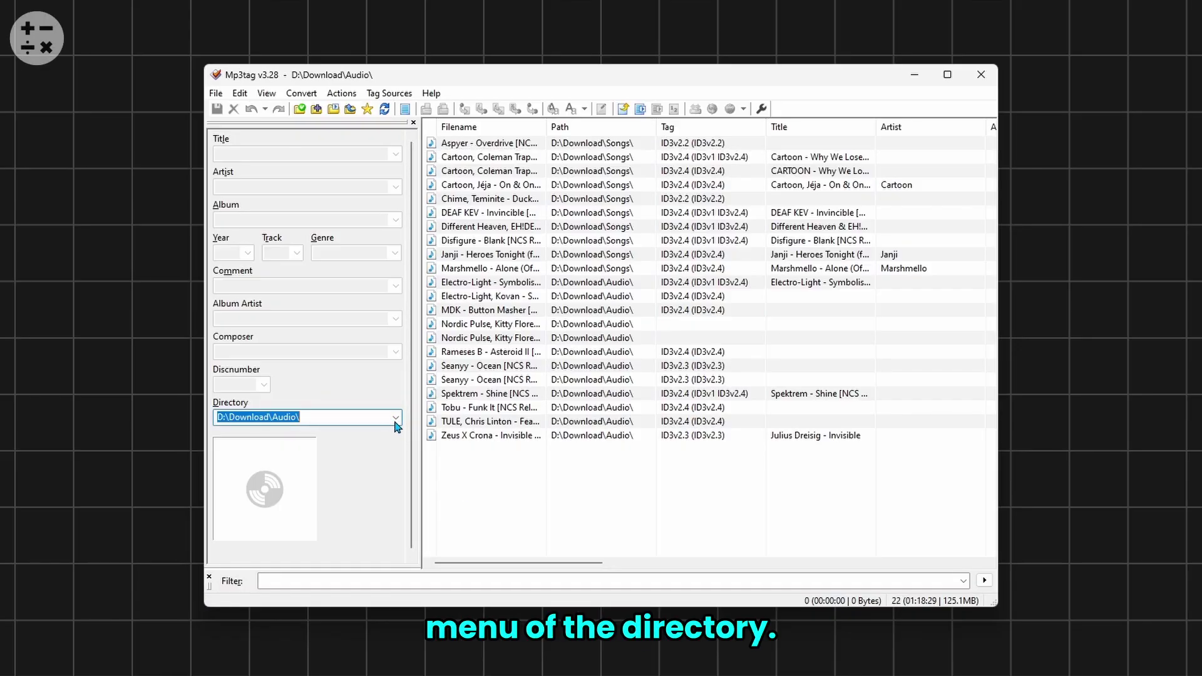
Delete E:\Software\mp3tag\ from the directory history with Shift+Delete and reopen on D:\Download\Audio.
click(396, 422)
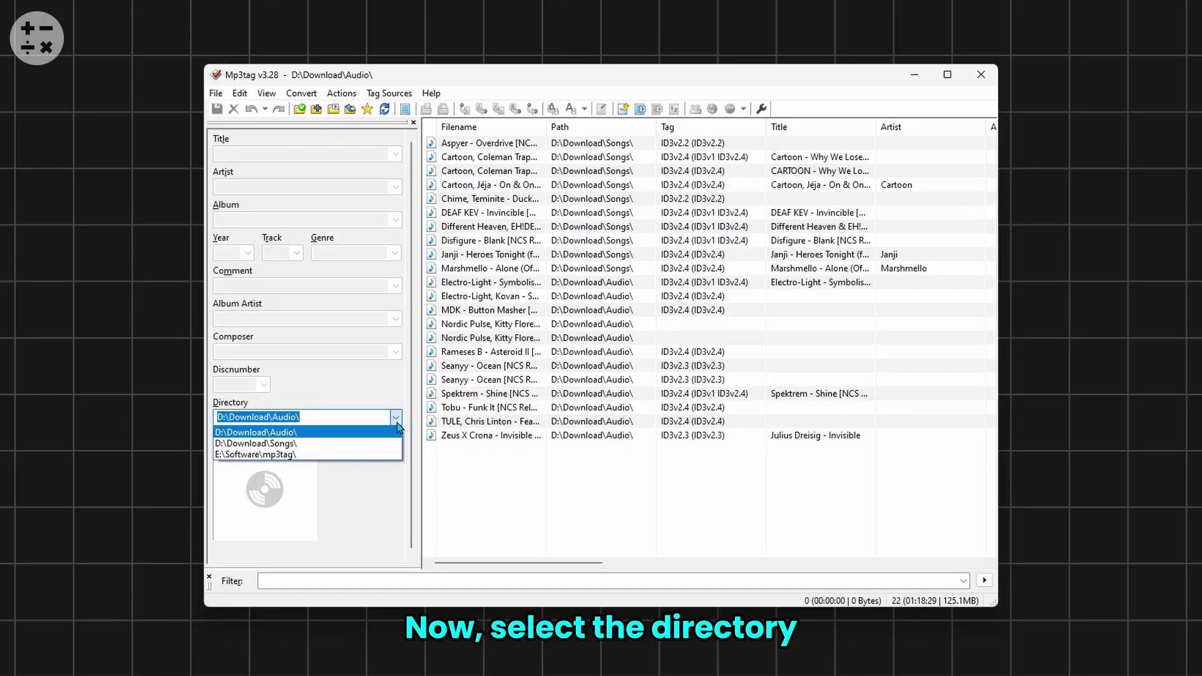
click(286, 454)
key(shift+Delete)
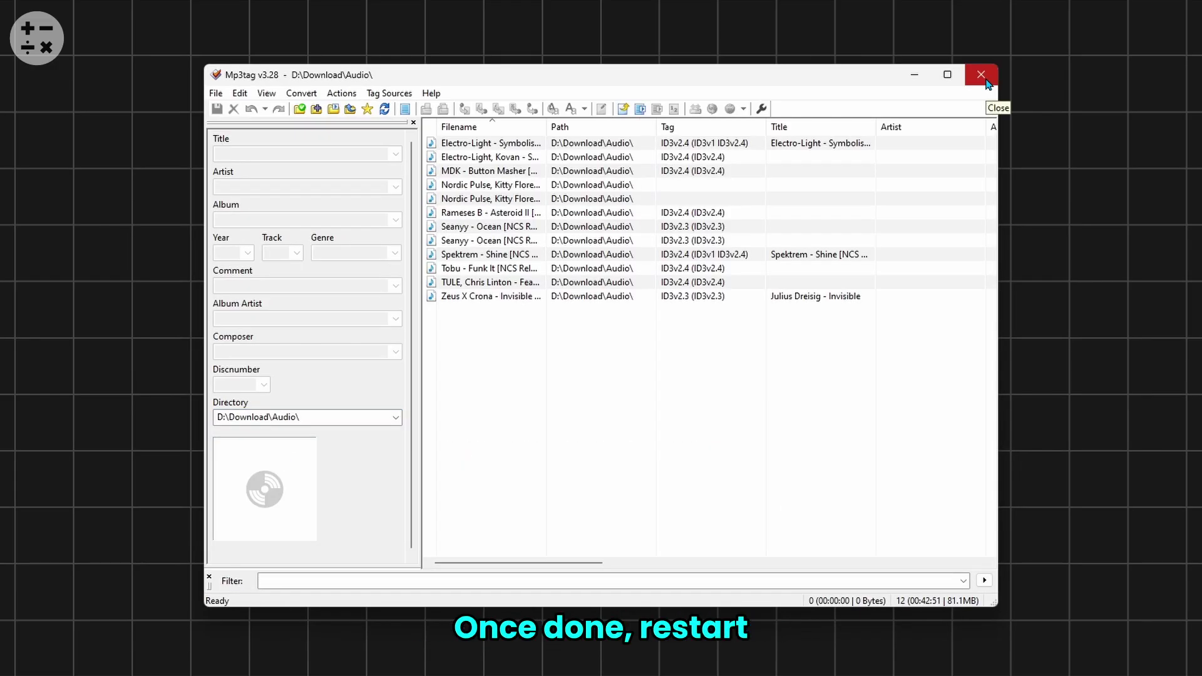
click(987, 83)
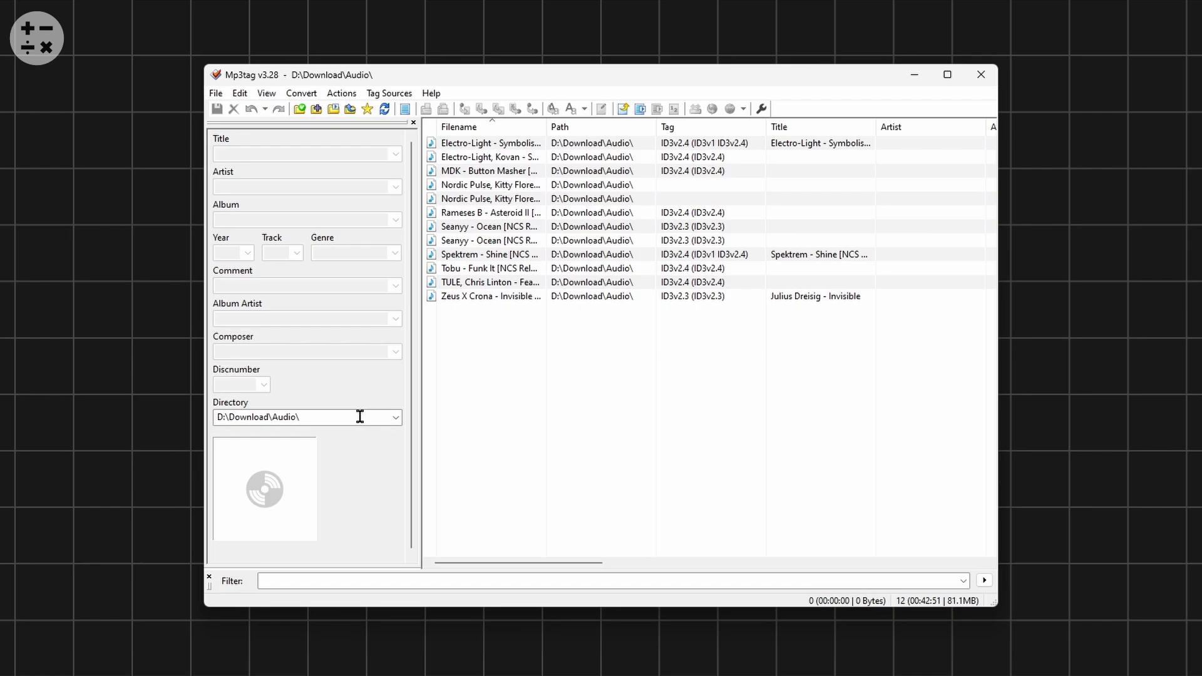
click(394, 418)
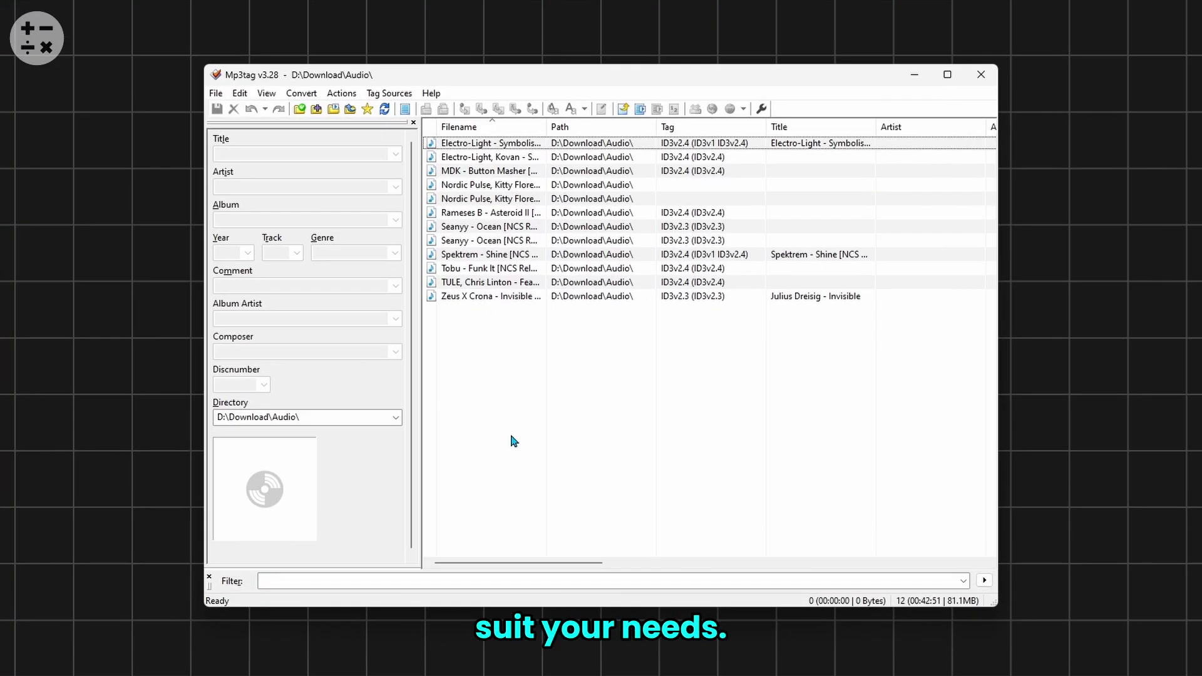
Hide the Comment field in the tag panel and bring its field list back up.
right_click(330, 380)
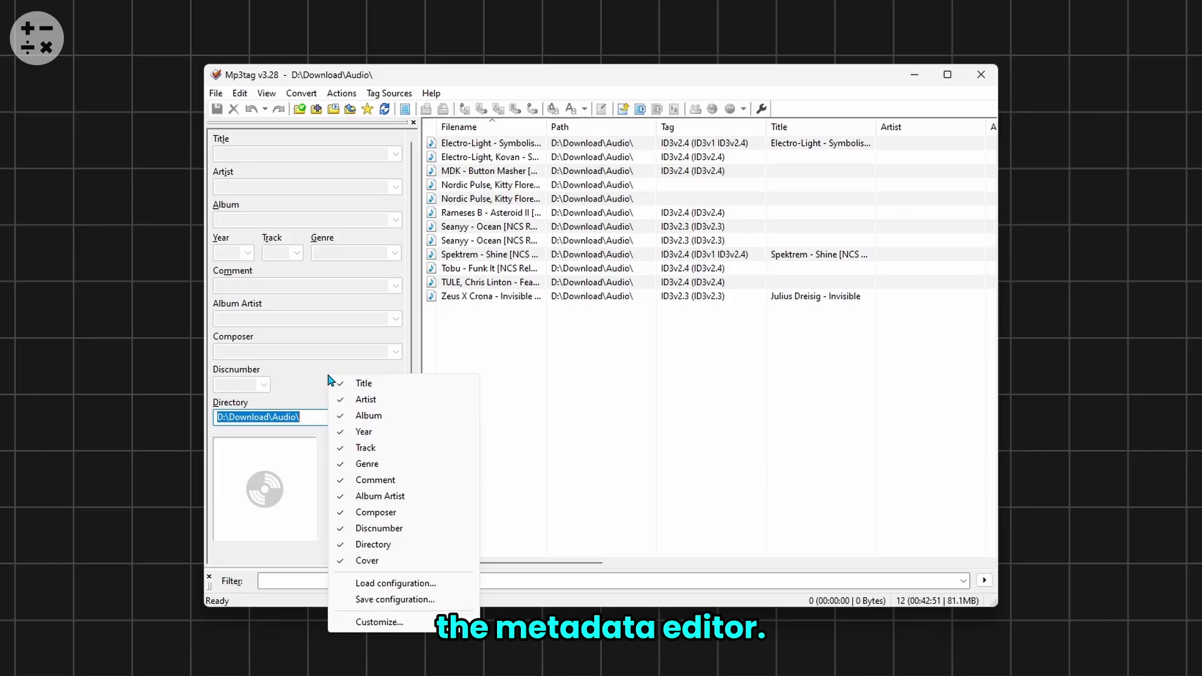
click(343, 482)
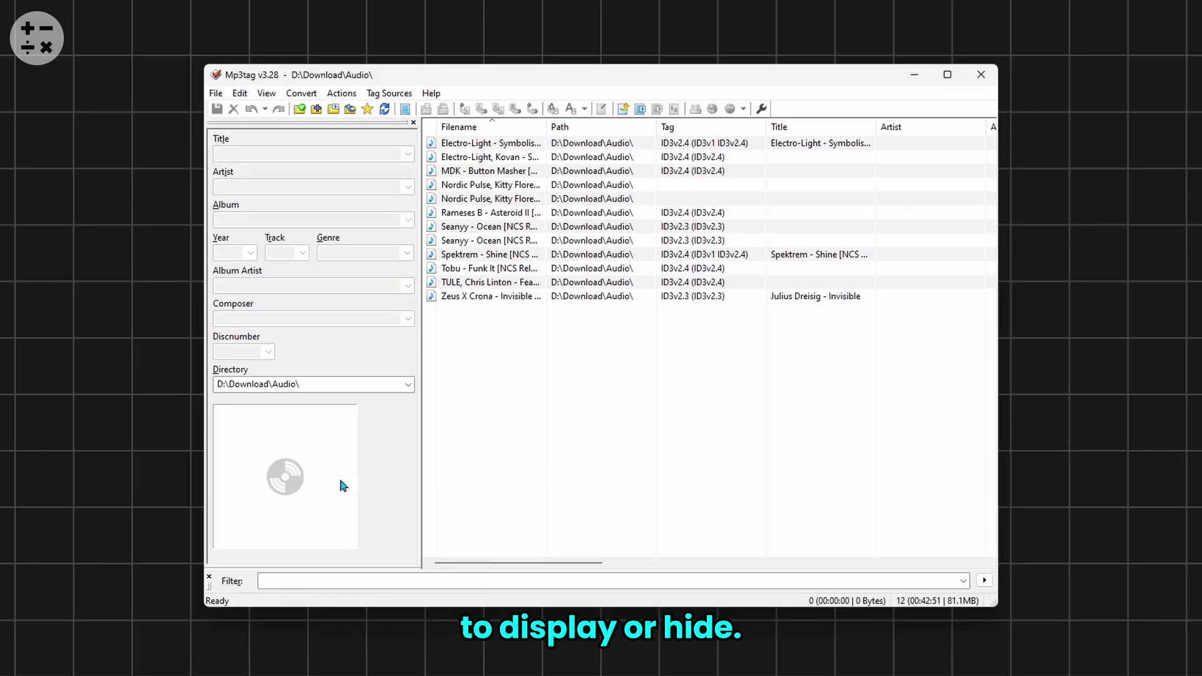
right_click(349, 353)
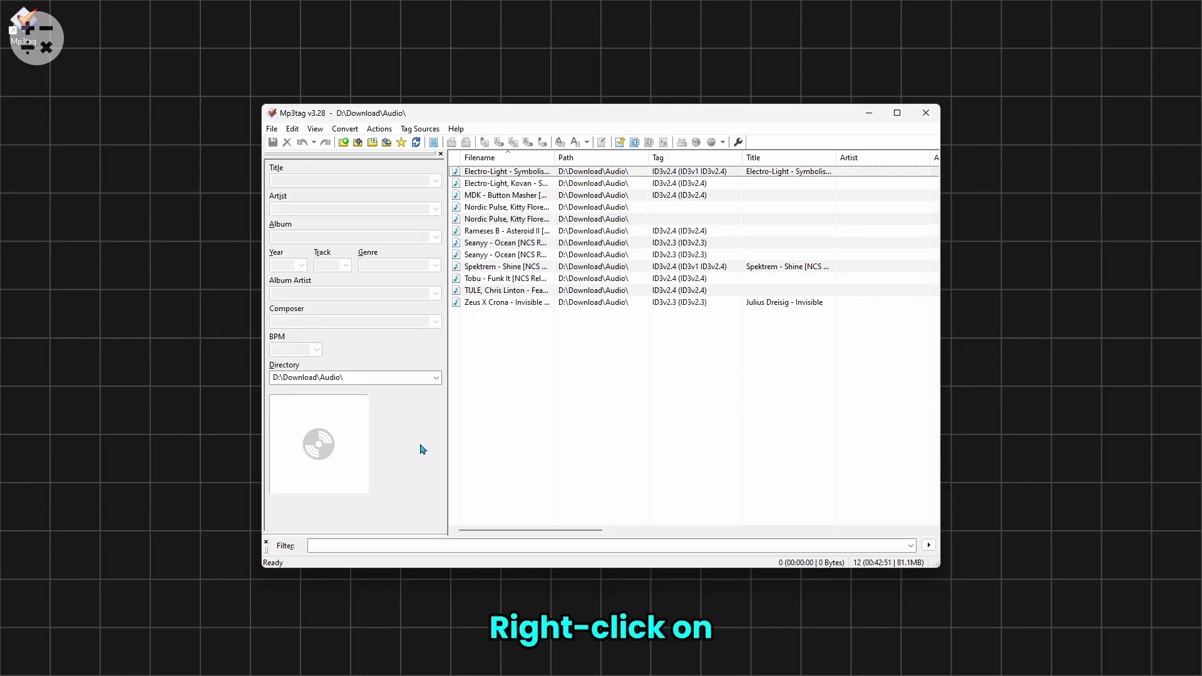
Create a custom tag panel field FEATURING named Featuring with a blank default.
right_click(408, 428)
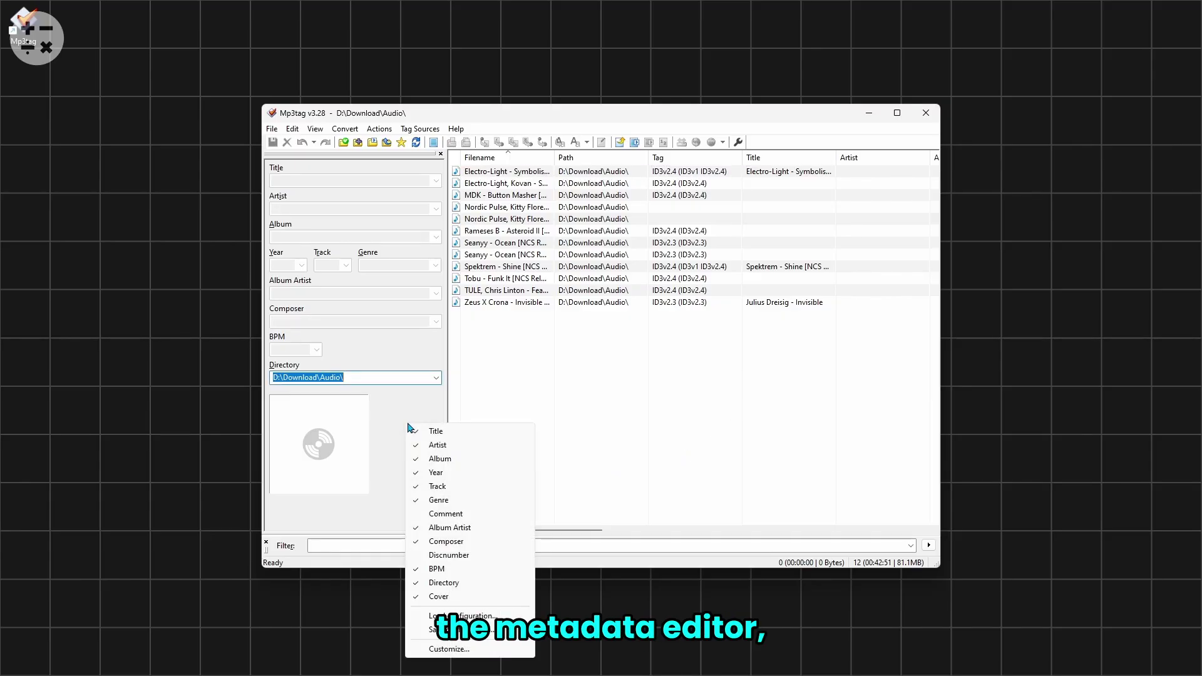
click(454, 649)
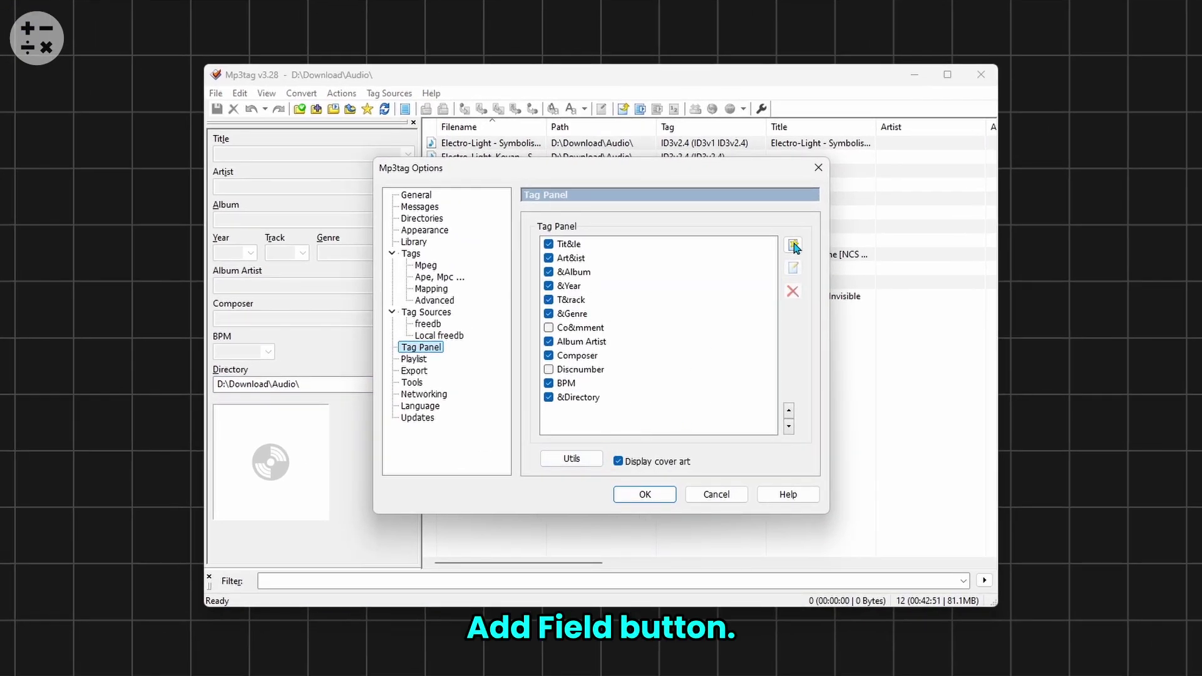
click(794, 246)
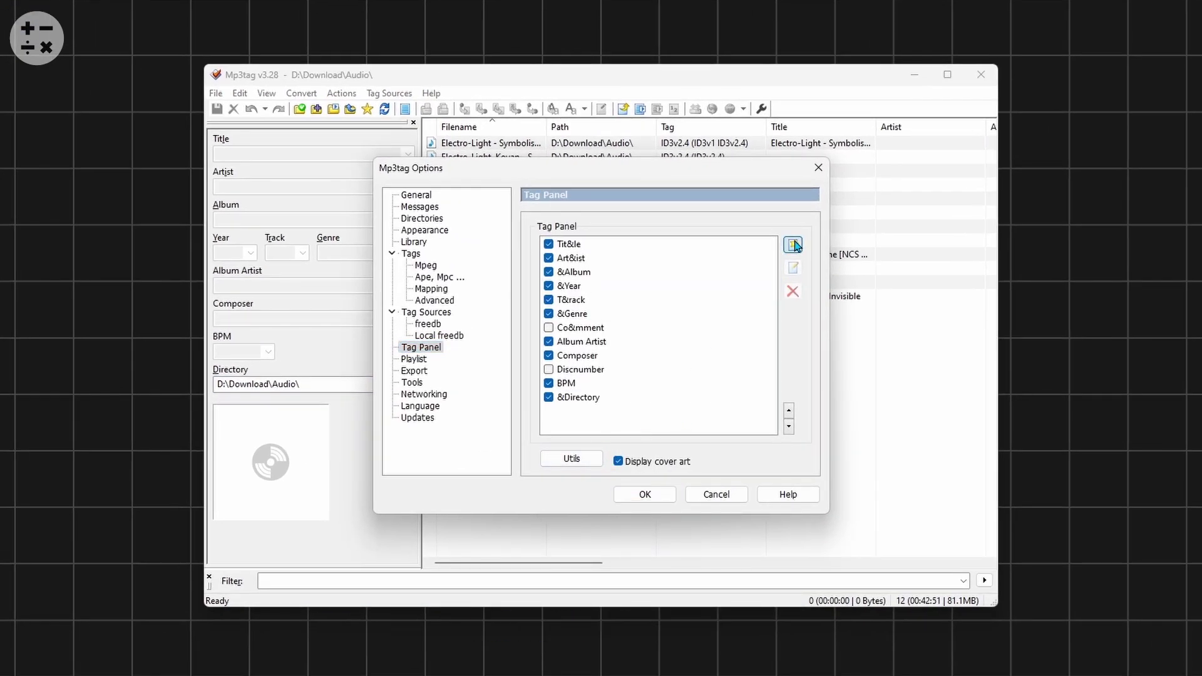
text(FEATU)
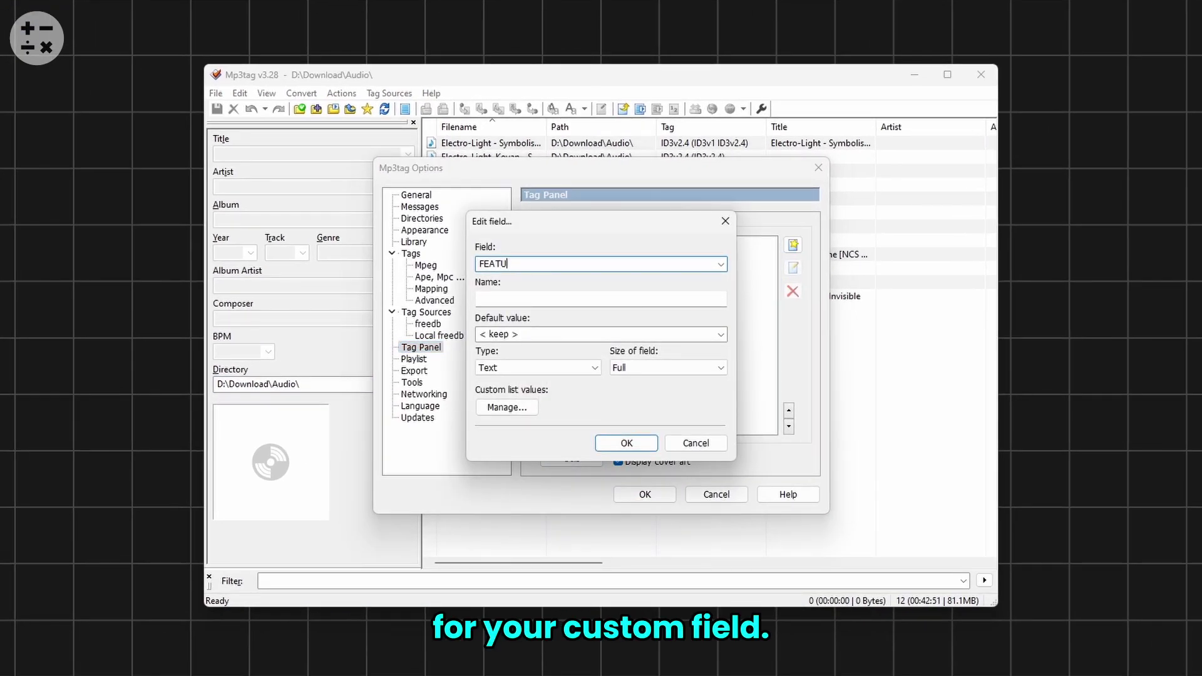
text(RING)
click(516, 299)
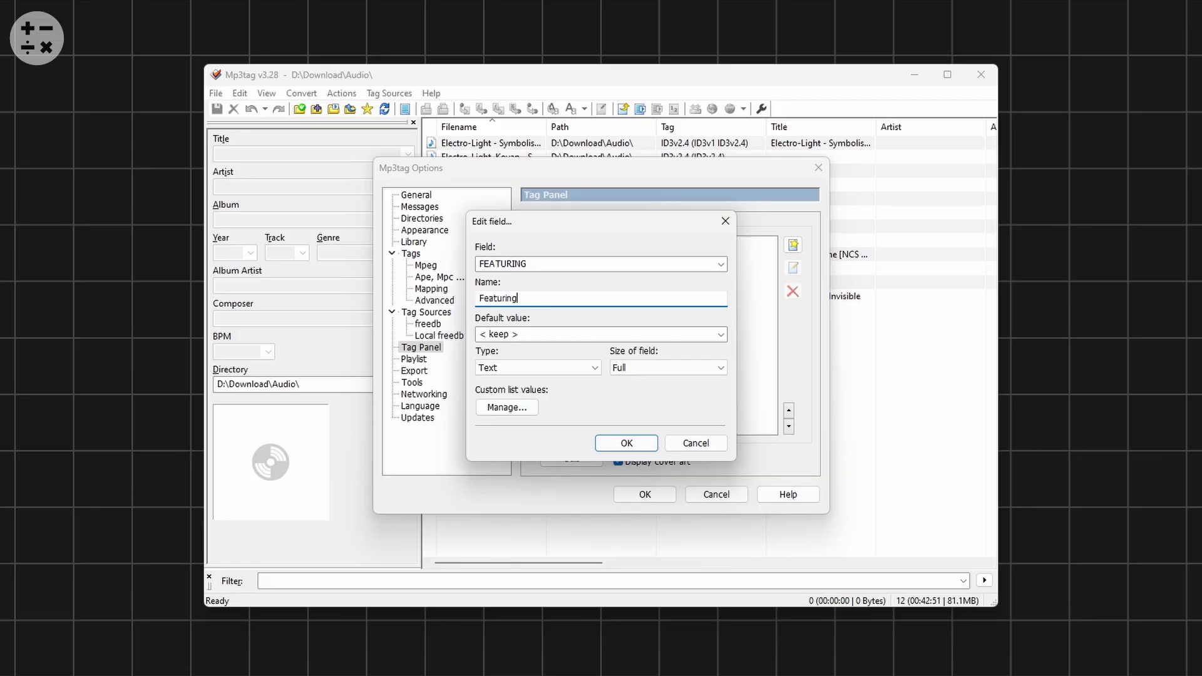
click(720, 334)
click(536, 350)
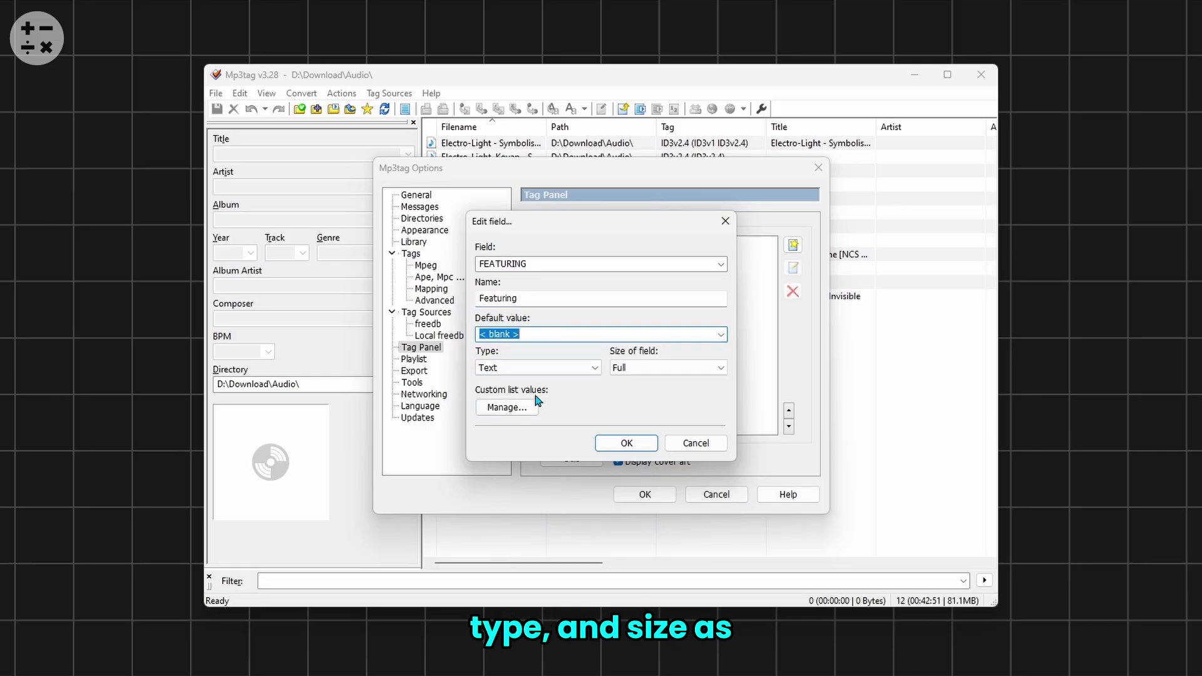
click(625, 443)
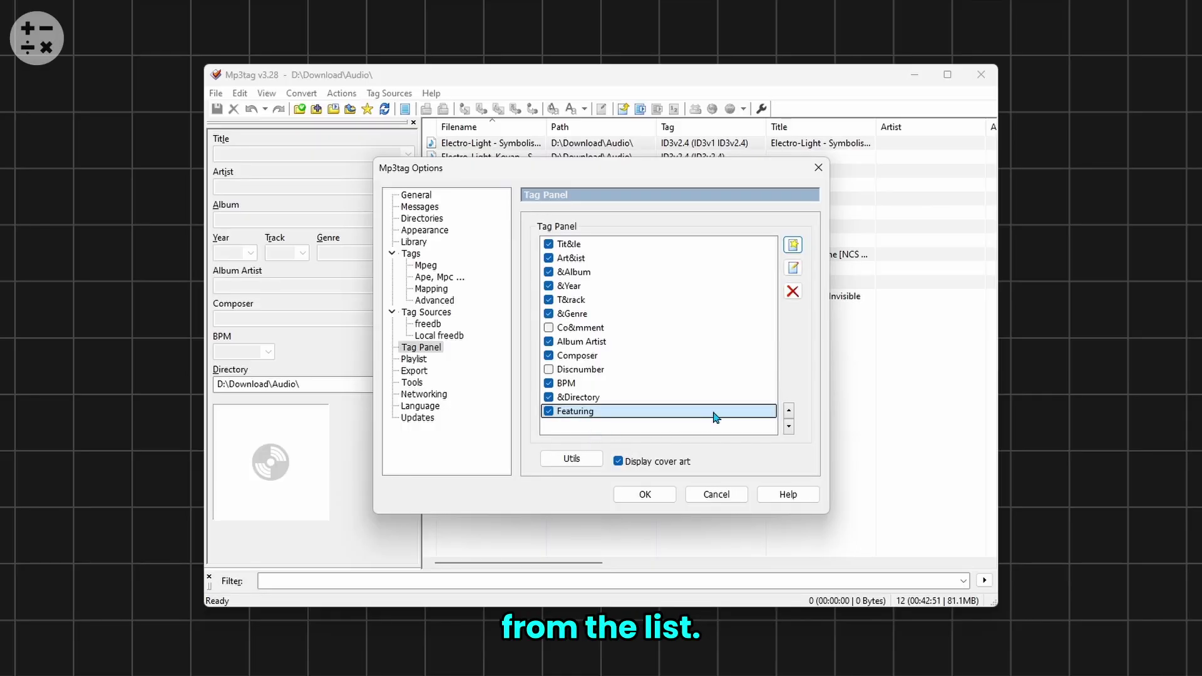
Move Featuring up five places to sit directly below Artist and apply.
click(789, 411)
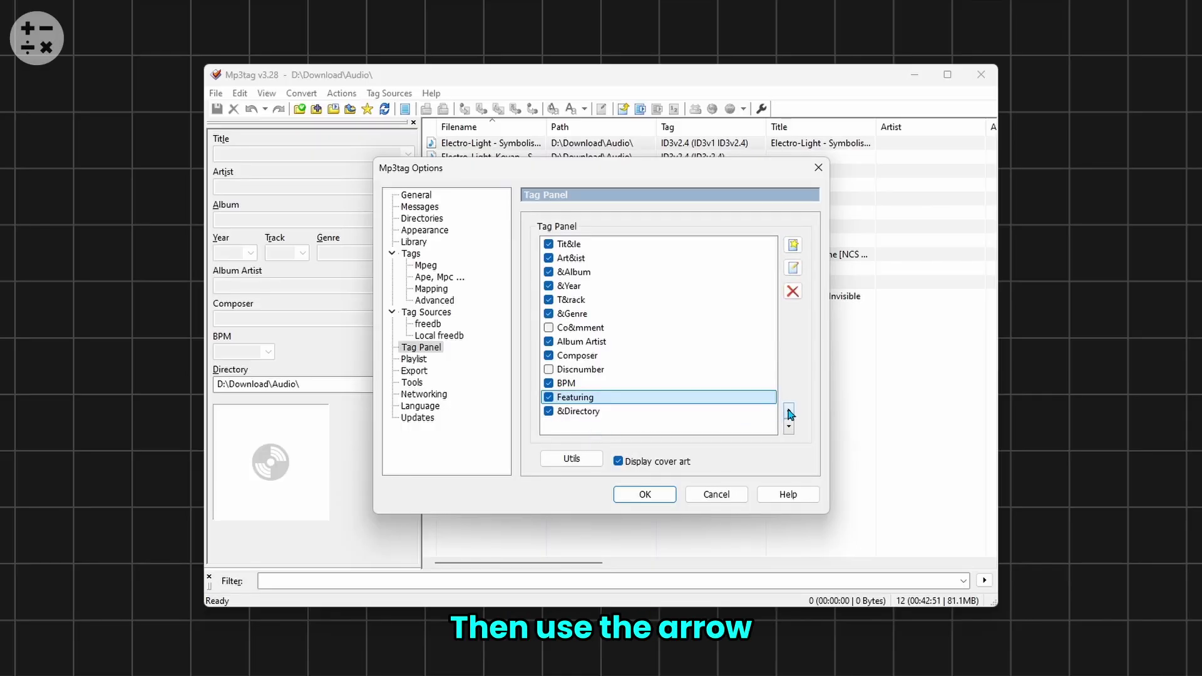
click(789, 411)
click(789, 411)
click(788, 411)
click(788, 411)
click(788, 410)
click(789, 411)
click(789, 410)
click(789, 410)
click(789, 411)
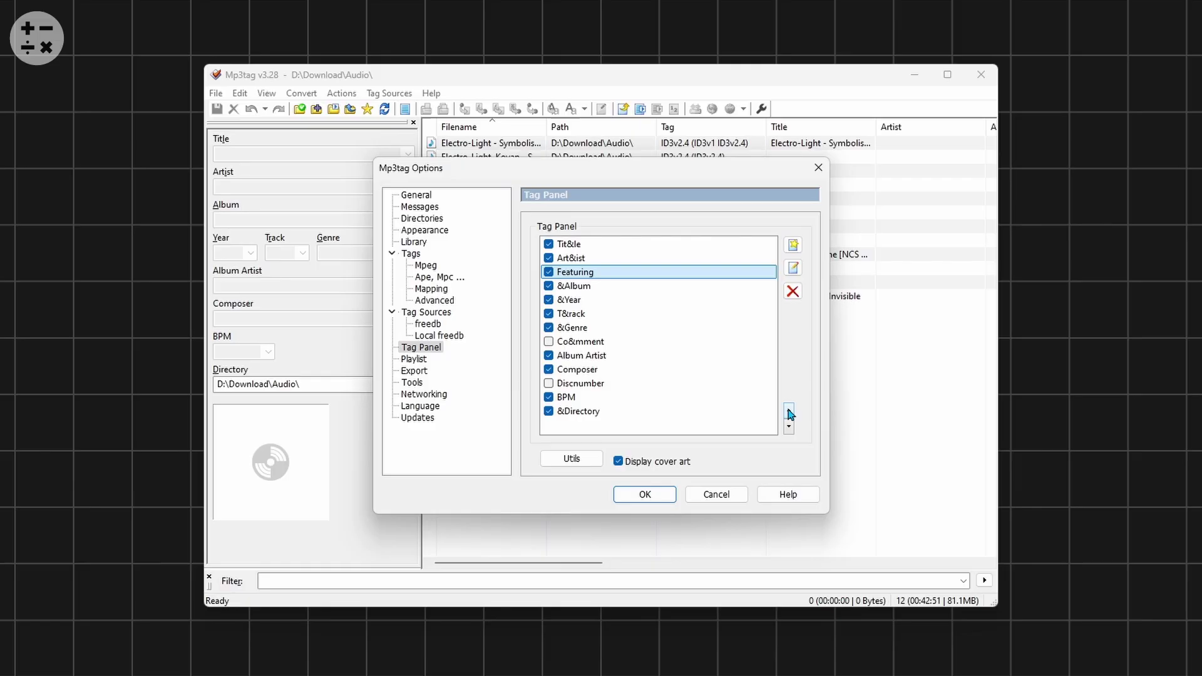
click(651, 495)
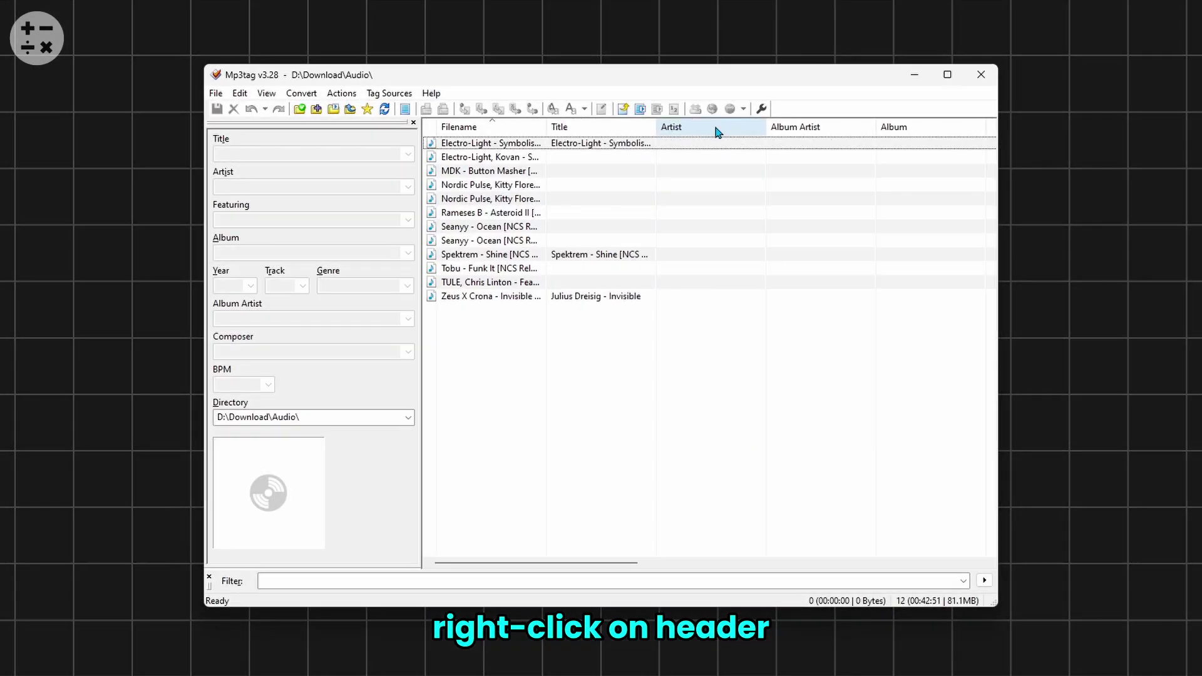
Add a Featuring column to the file list using the %featuring% field.
right_click(717, 131)
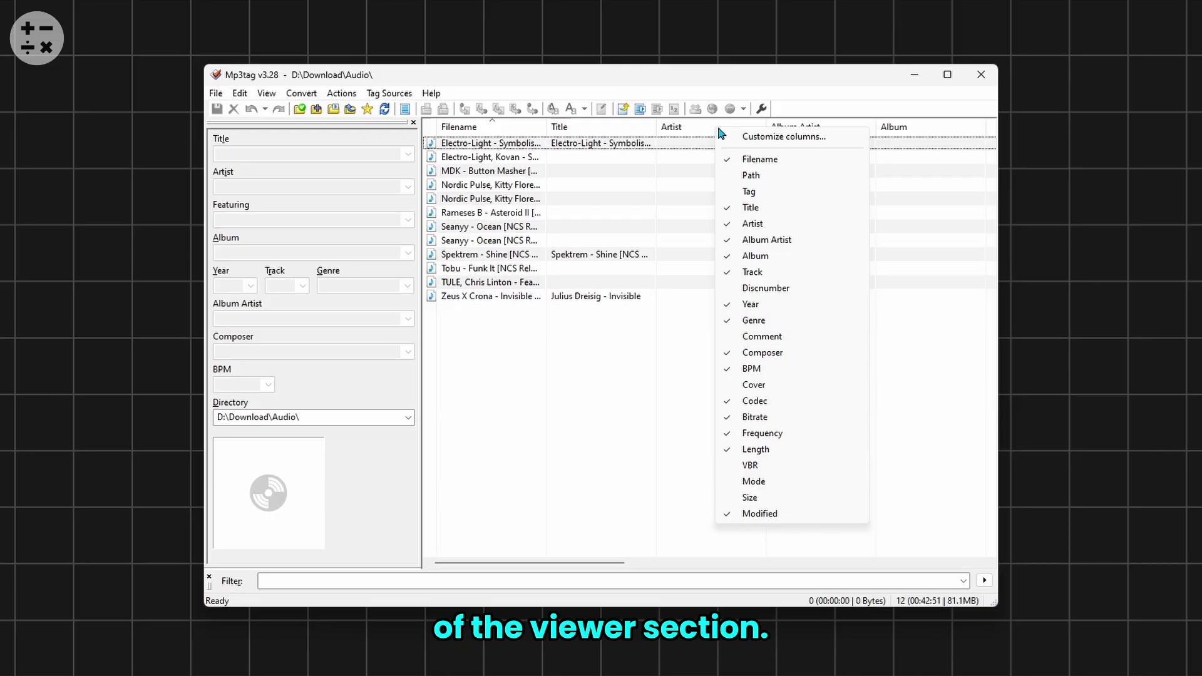
click(781, 136)
click(618, 343)
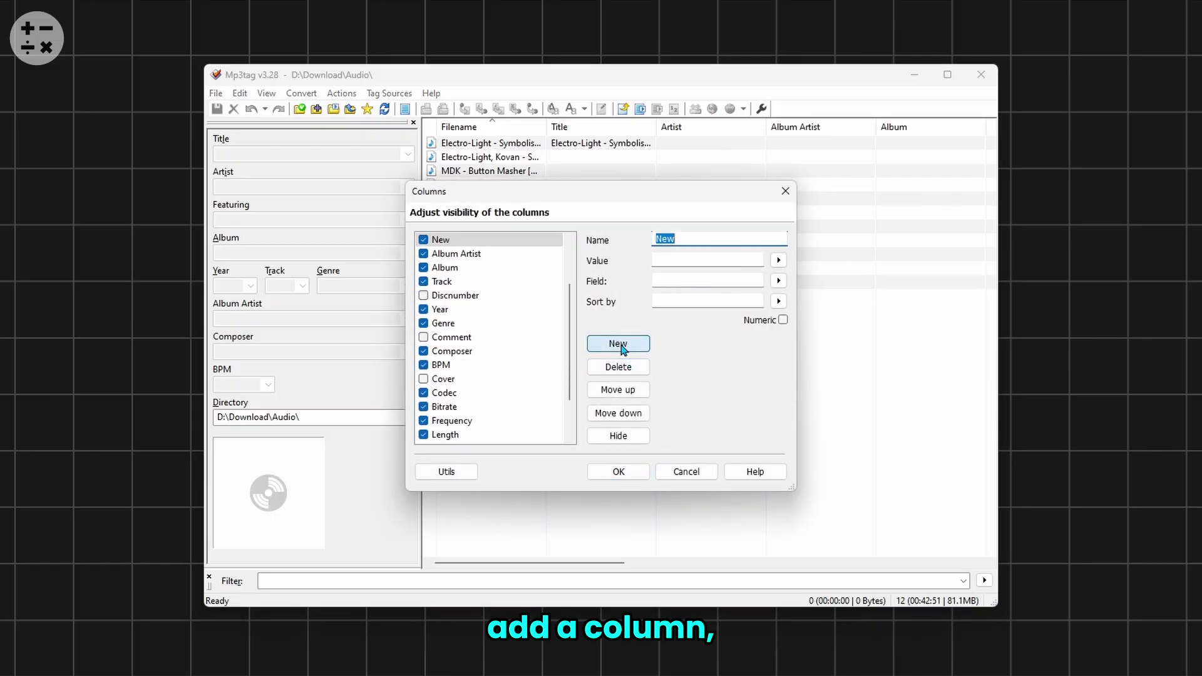
text(Fea)
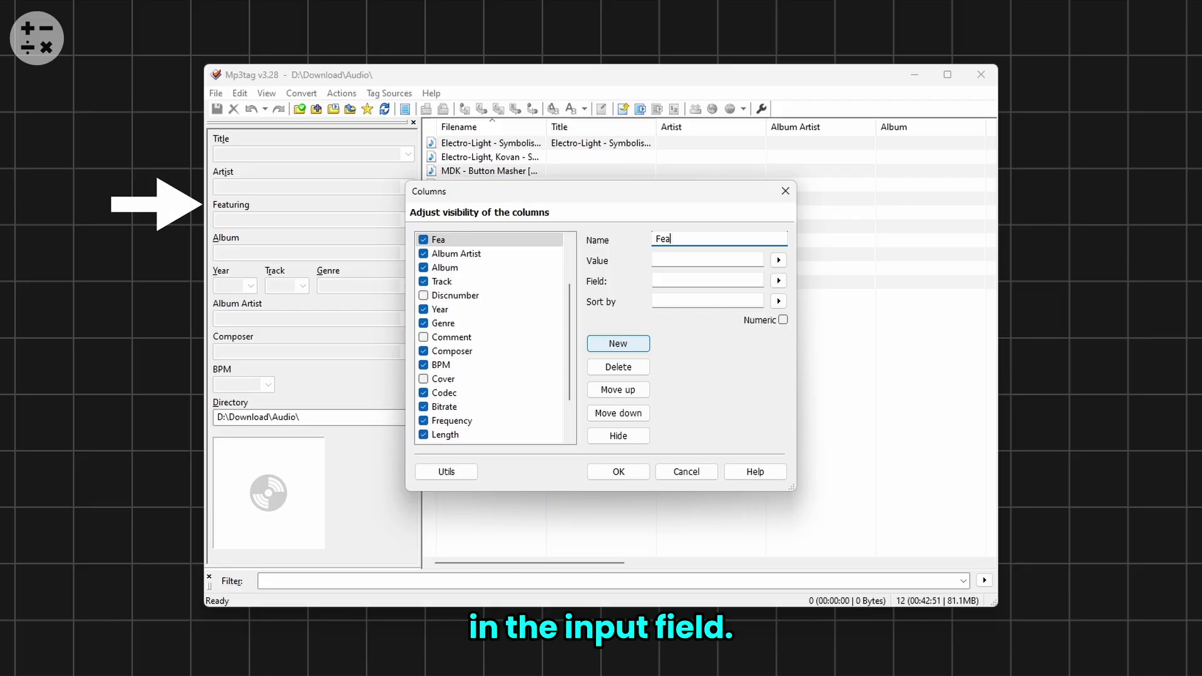
text(turing)
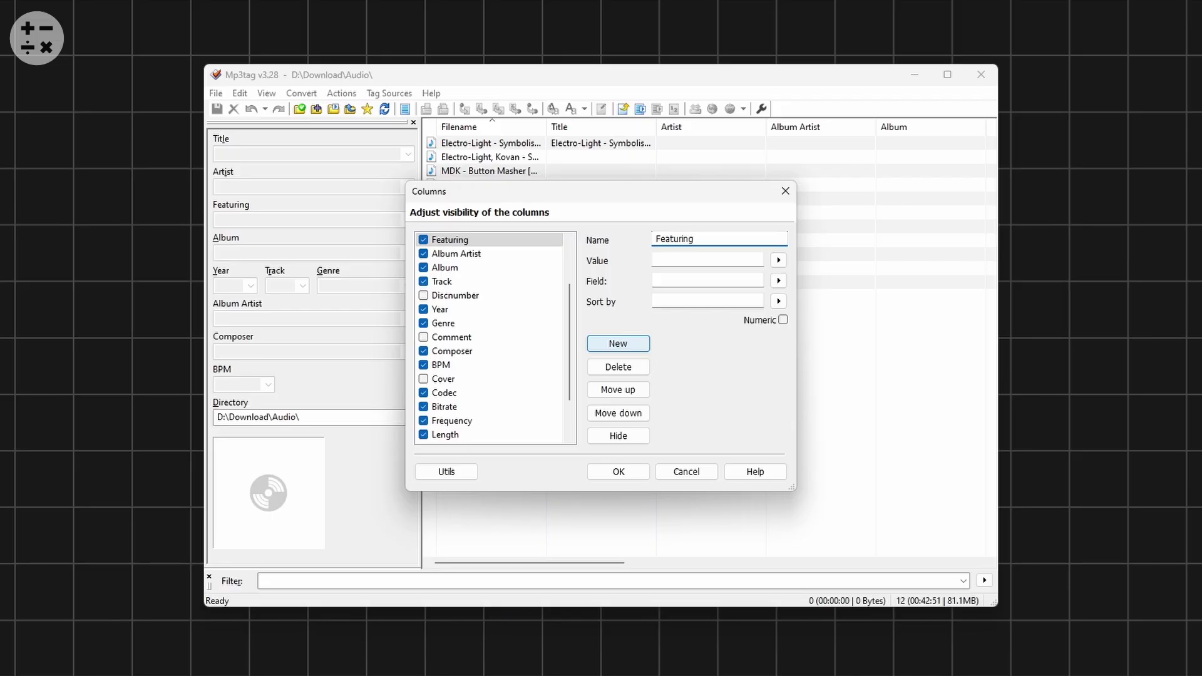
click(692, 261)
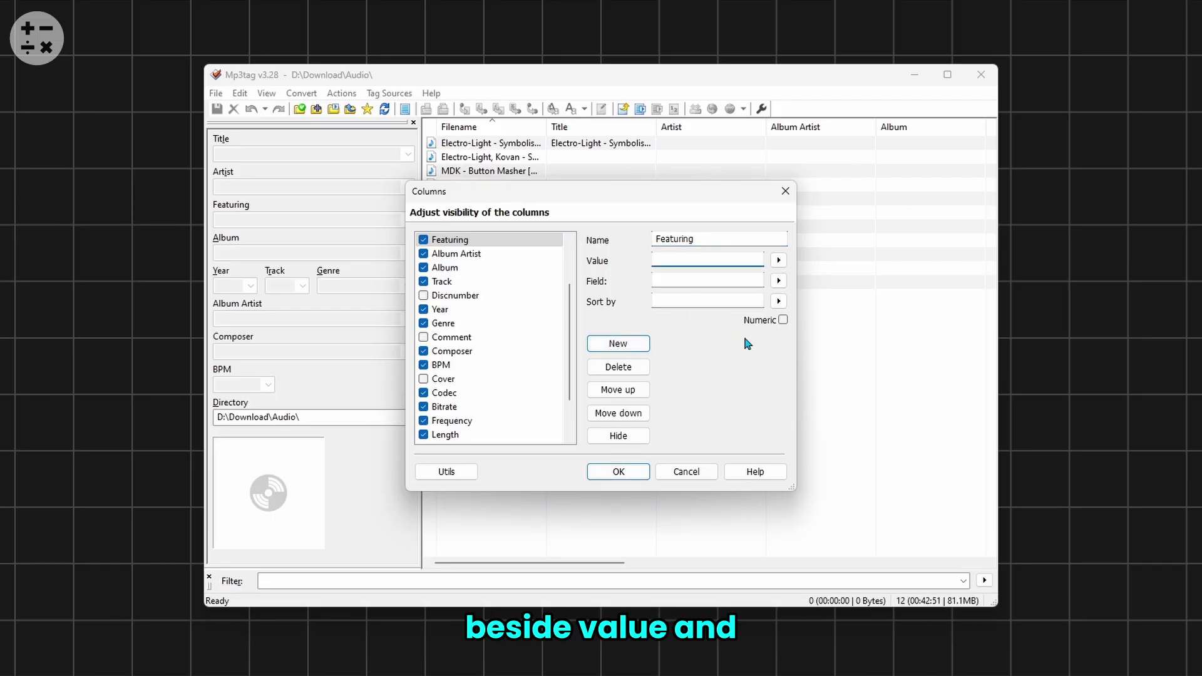
click(778, 260)
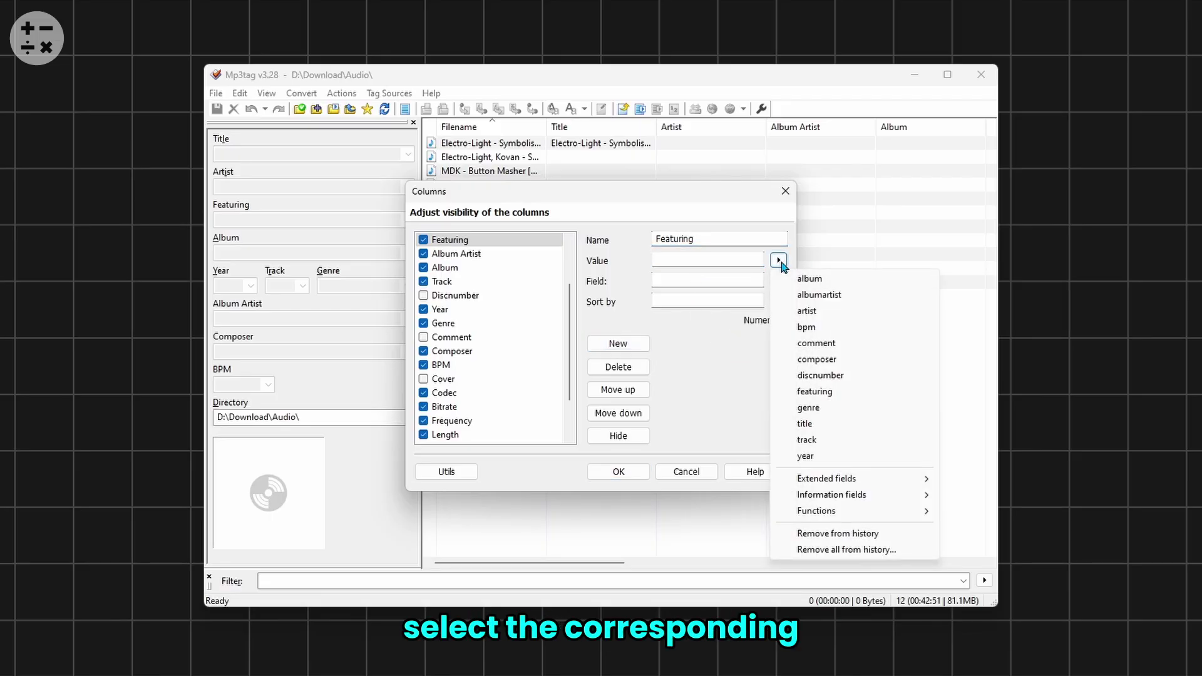
click(832, 394)
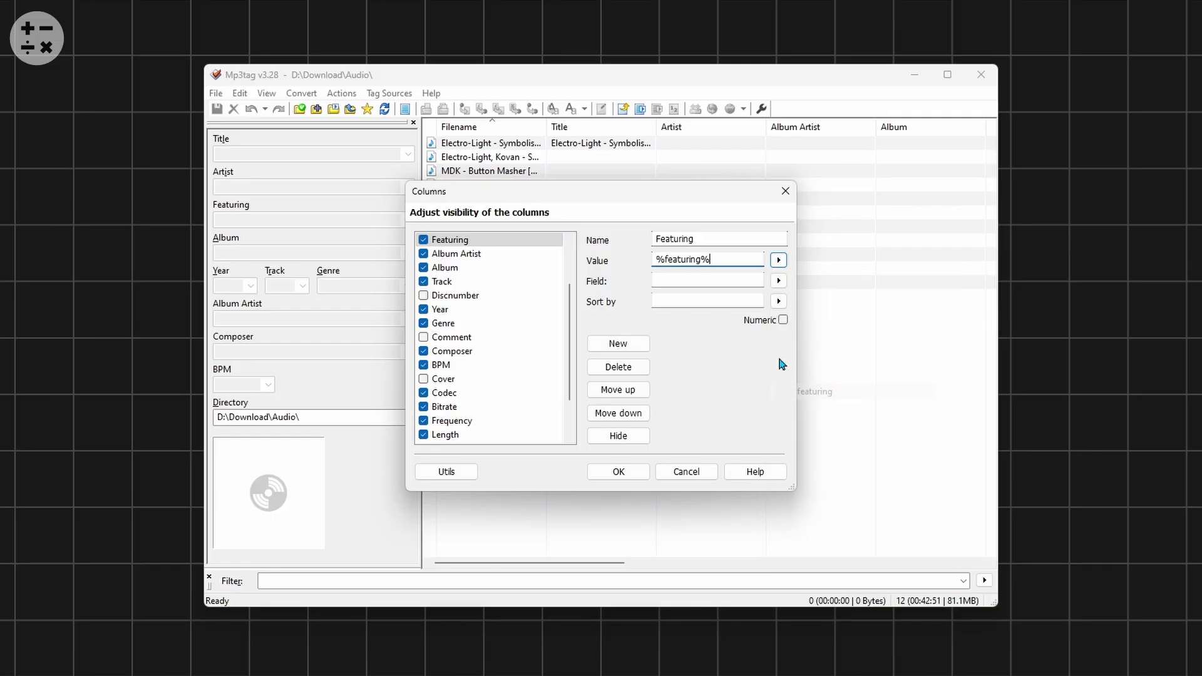
click(778, 281)
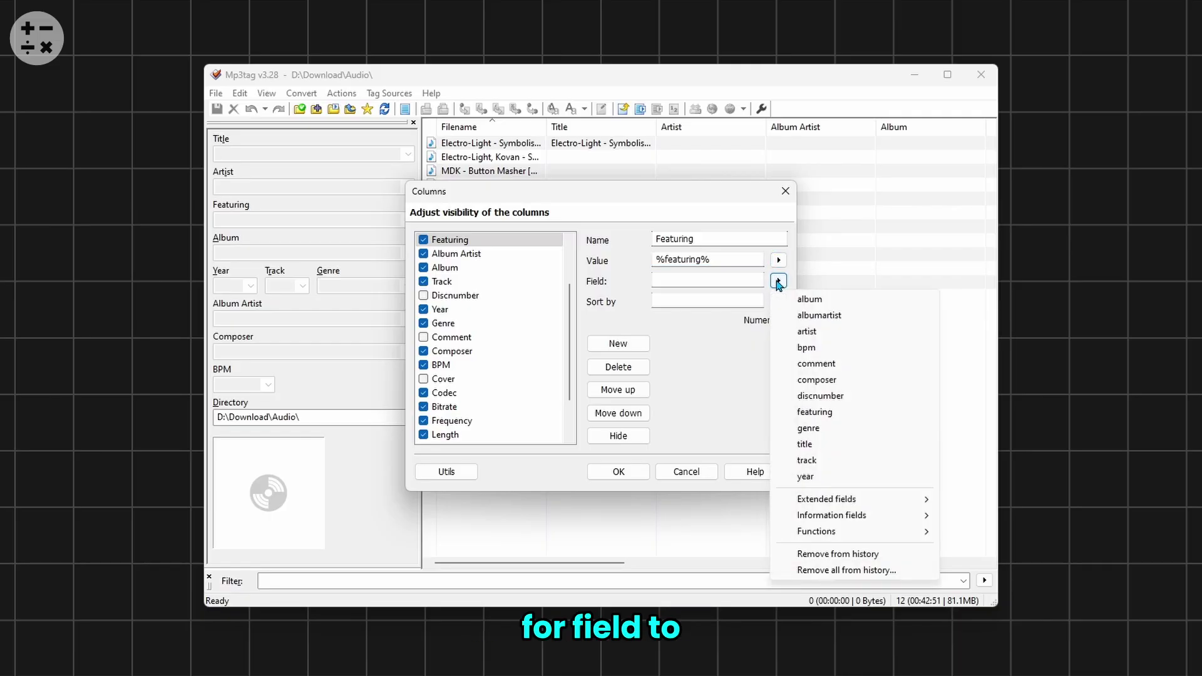
click(823, 413)
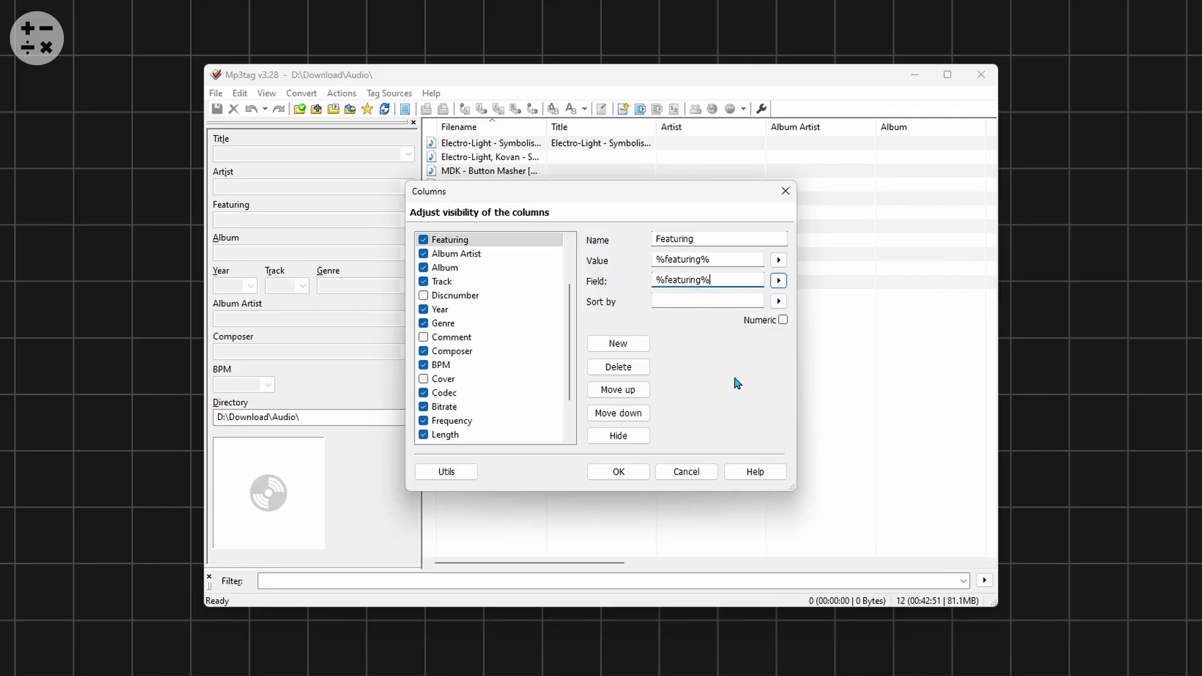
click(629, 477)
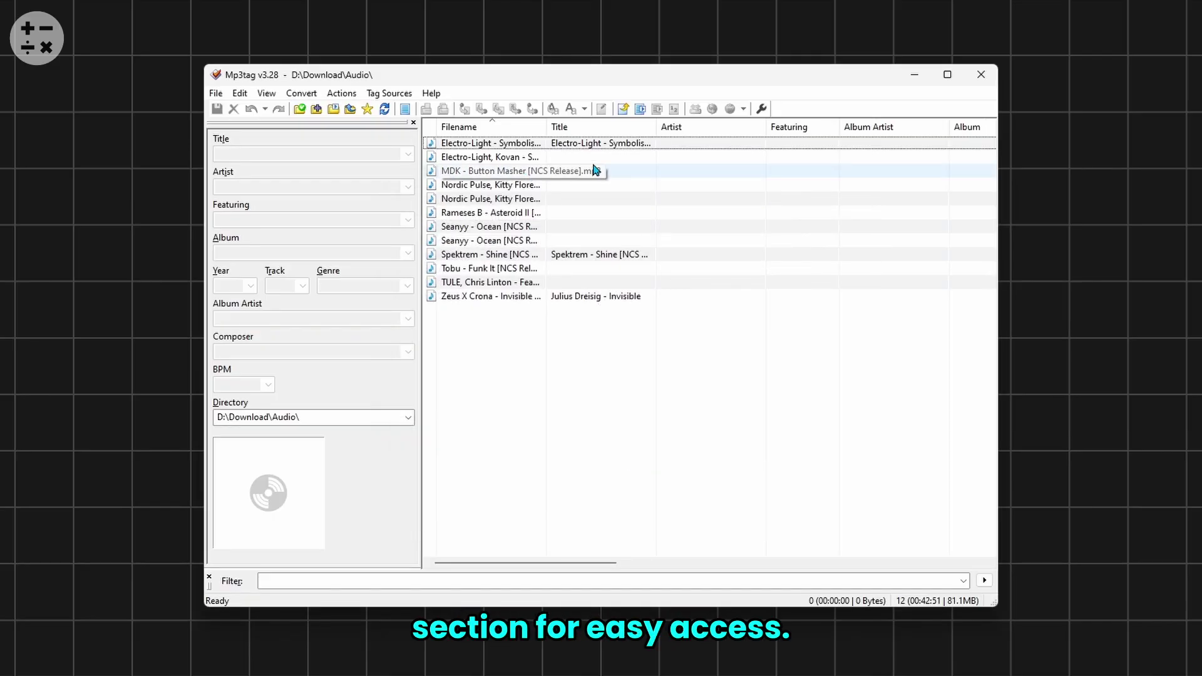
Enter 'dsd' as the first track's Featuring value and save the tag.
click(258, 220)
text(dsd)
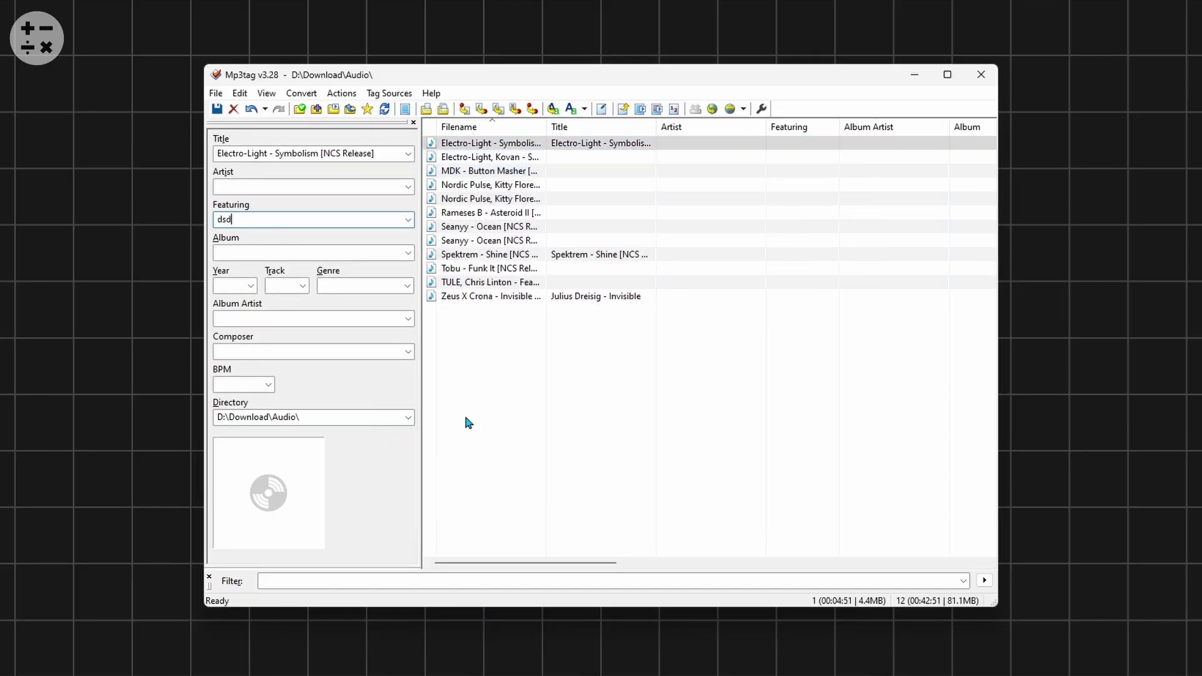
click(464, 481)
click(601, 380)
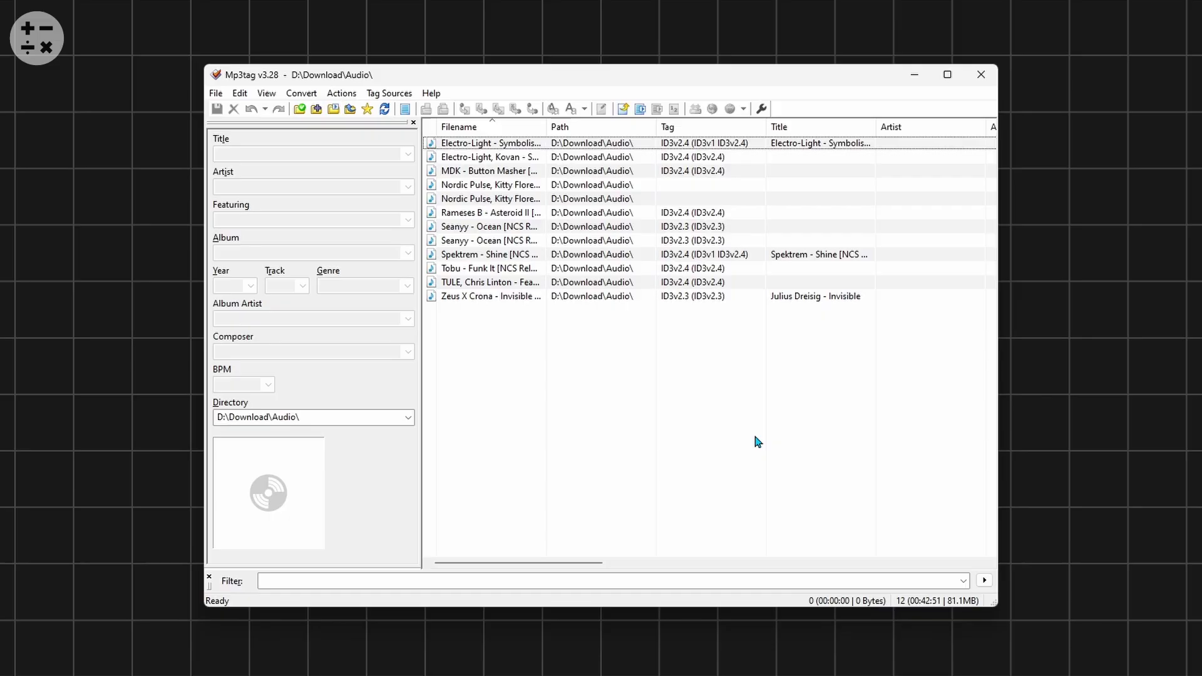
Hide the Path, Tag, Discnumber and Comment columns using the column header menu.
right_click(754, 129)
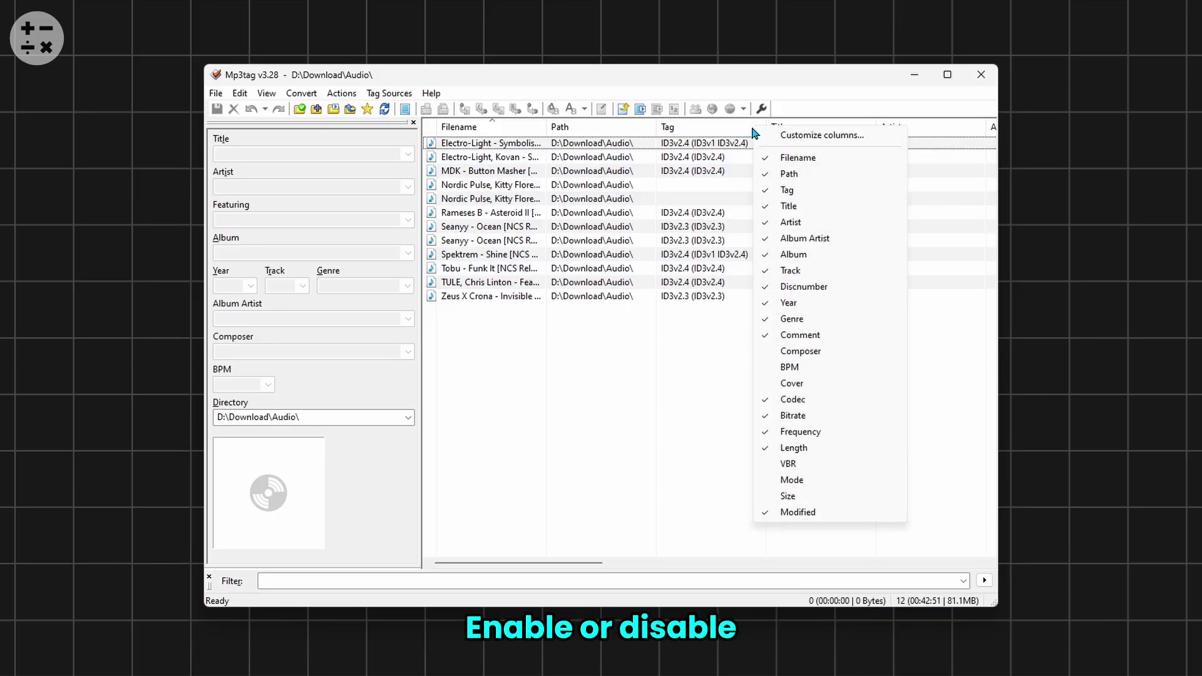
click(790, 175)
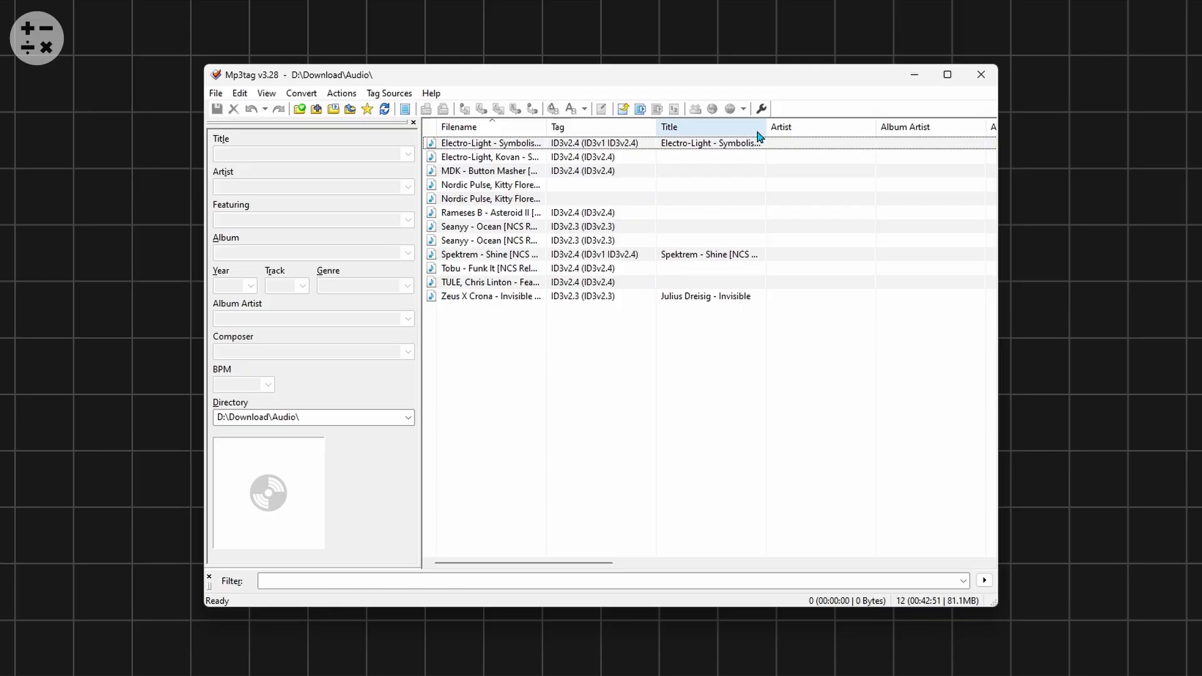
right_click(721, 125)
click(753, 186)
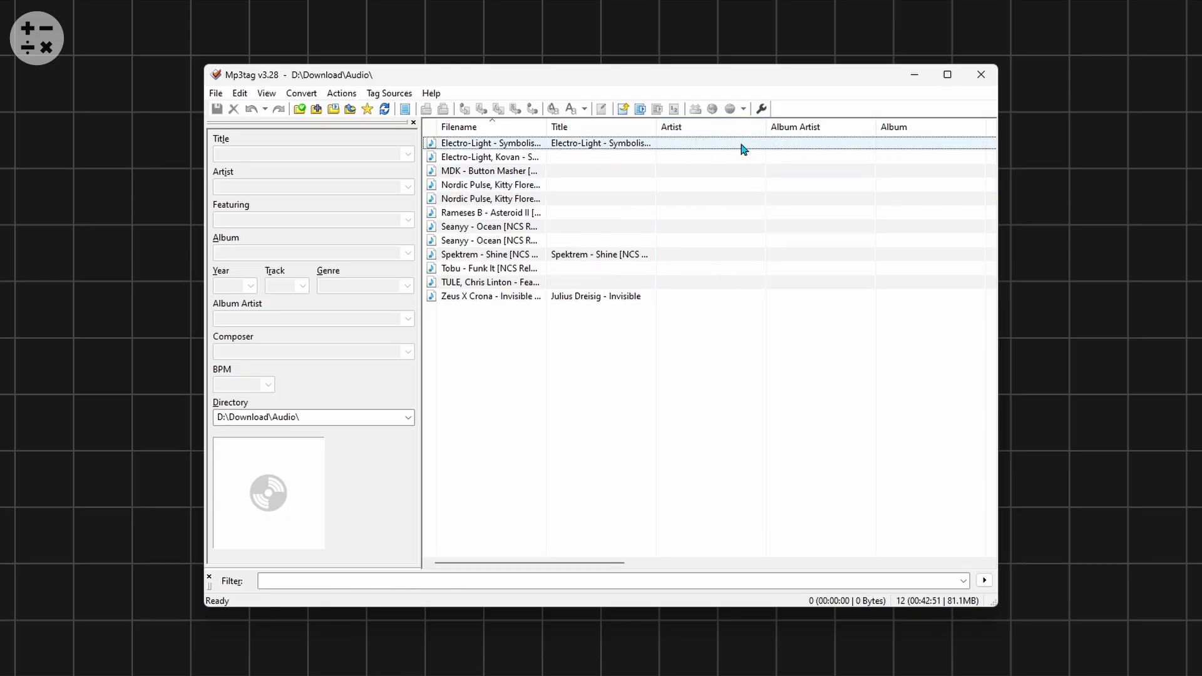
right_click(737, 130)
click(765, 288)
right_click(729, 129)
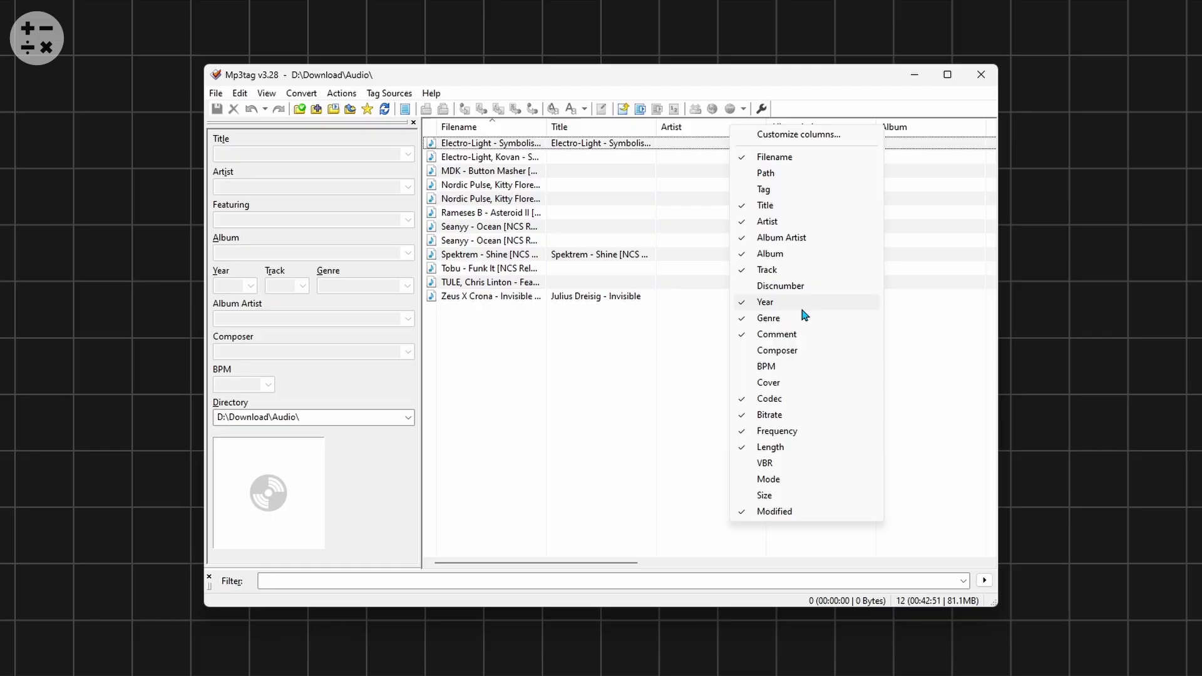
click(801, 335)
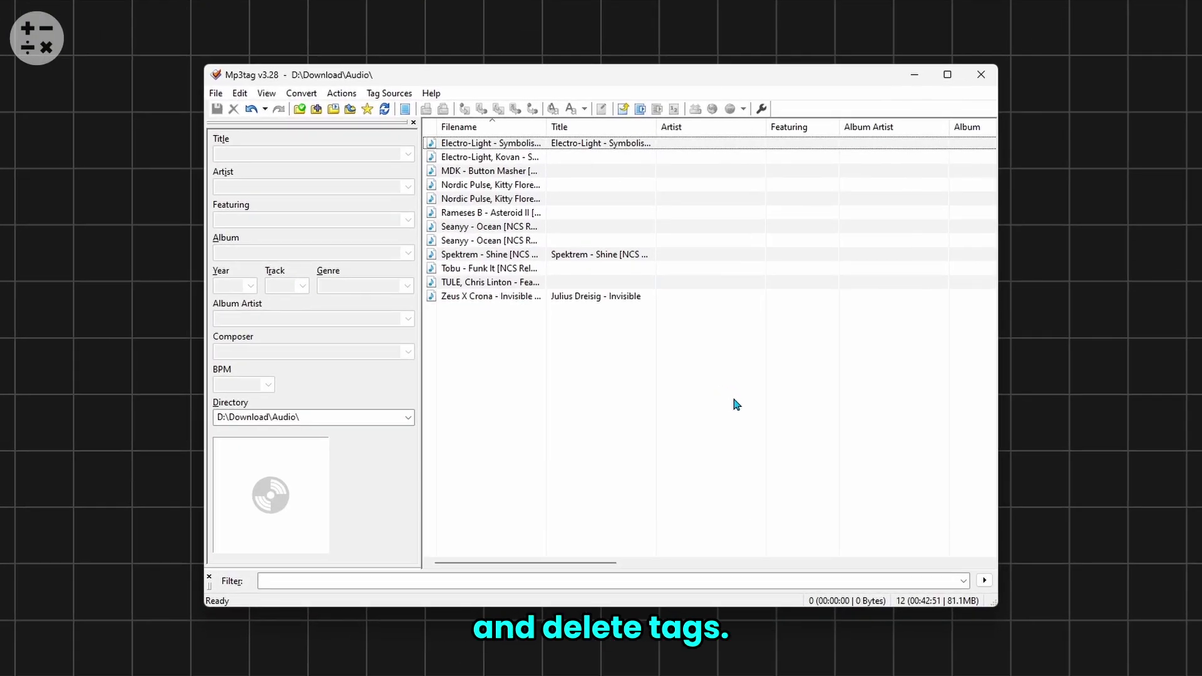
On the Electro-Light Symbolism track, set artist Symbolism, year 2014 and genre Techno.
click(537, 143)
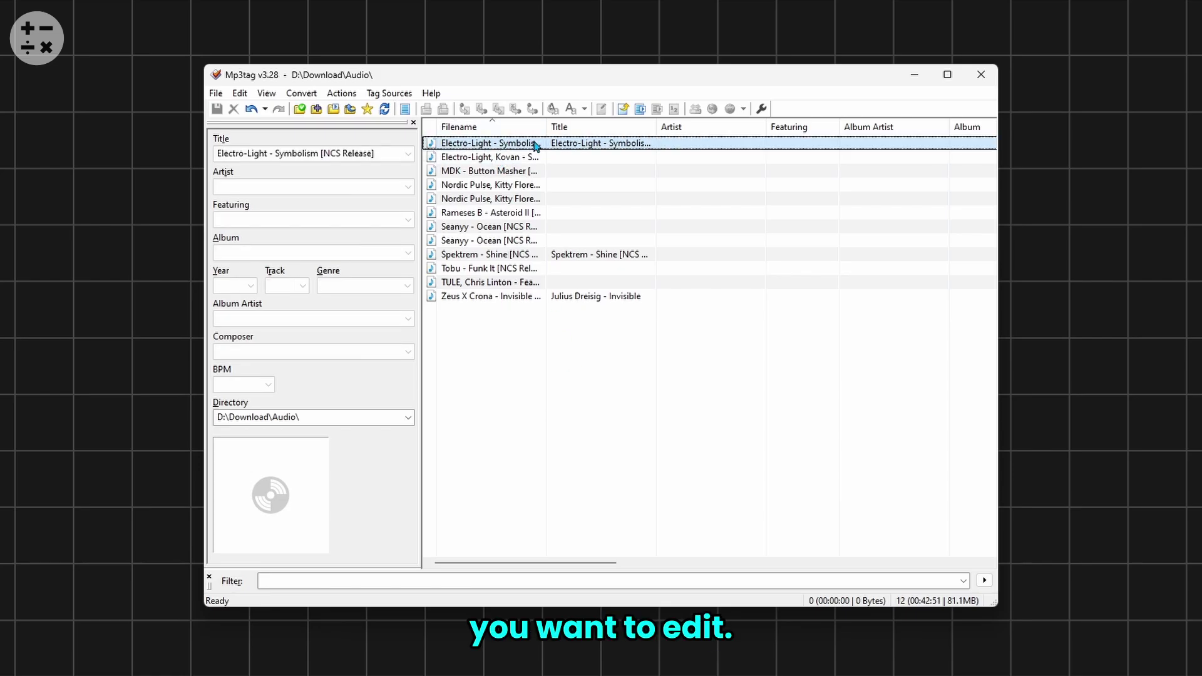
click(238, 186)
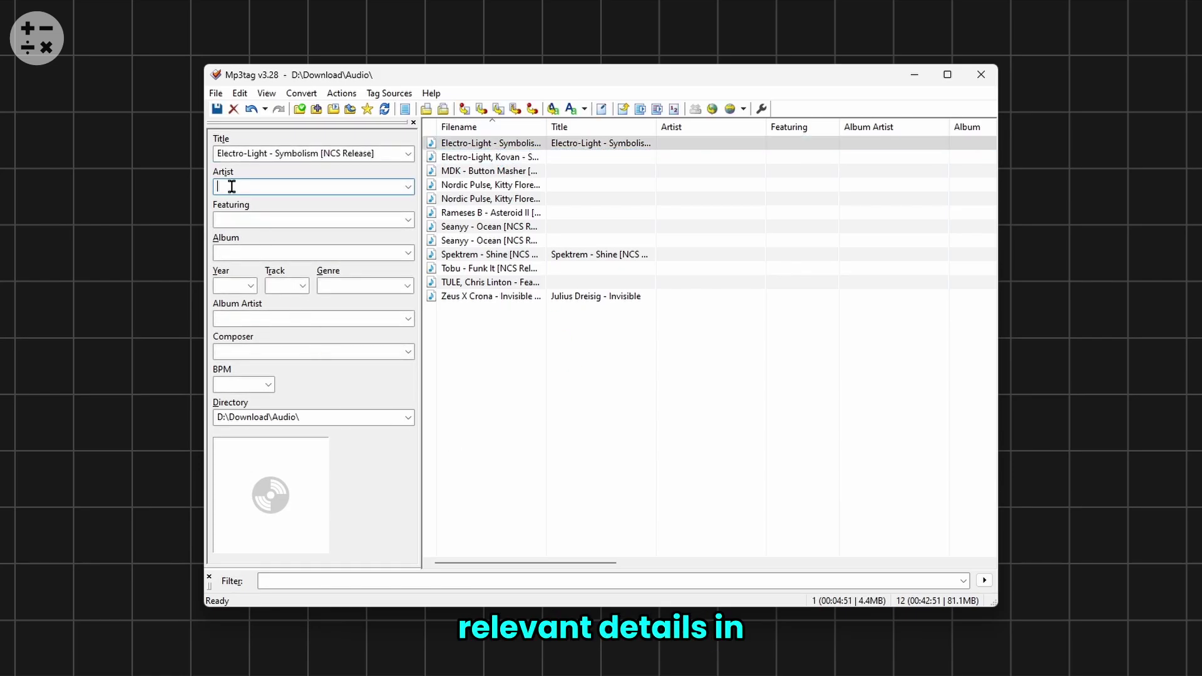
text(Symbolism)
click(231, 285)
text(2014)
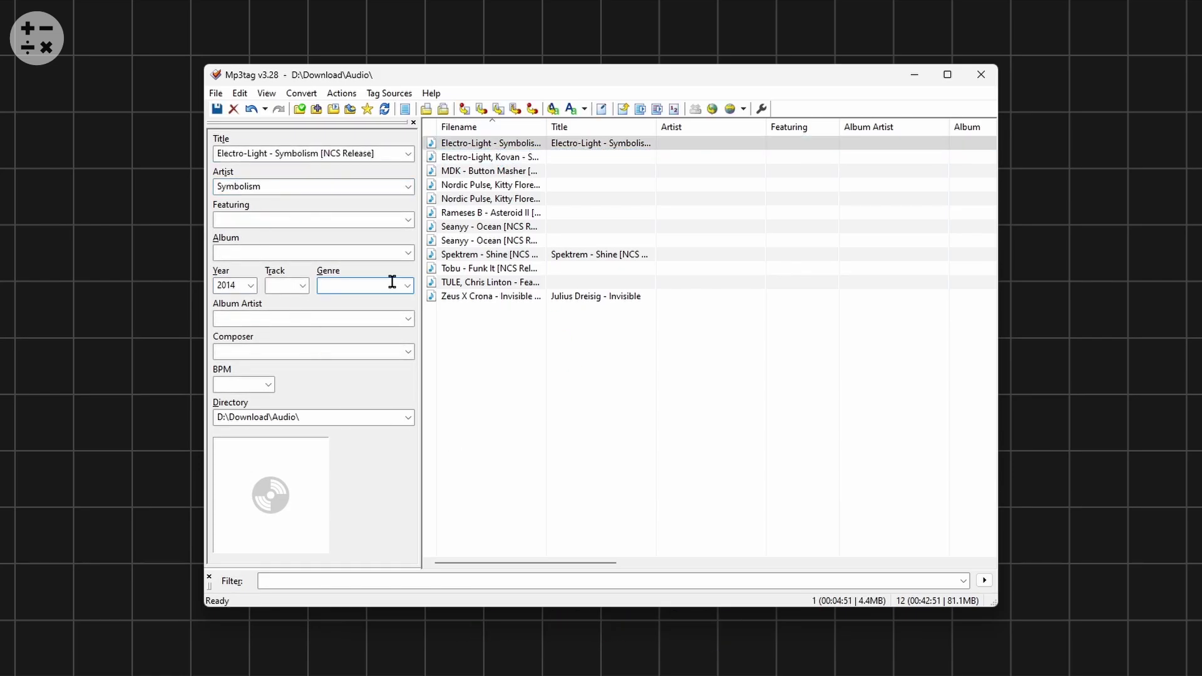
click(408, 286)
scroll(410, 374, down, 20)
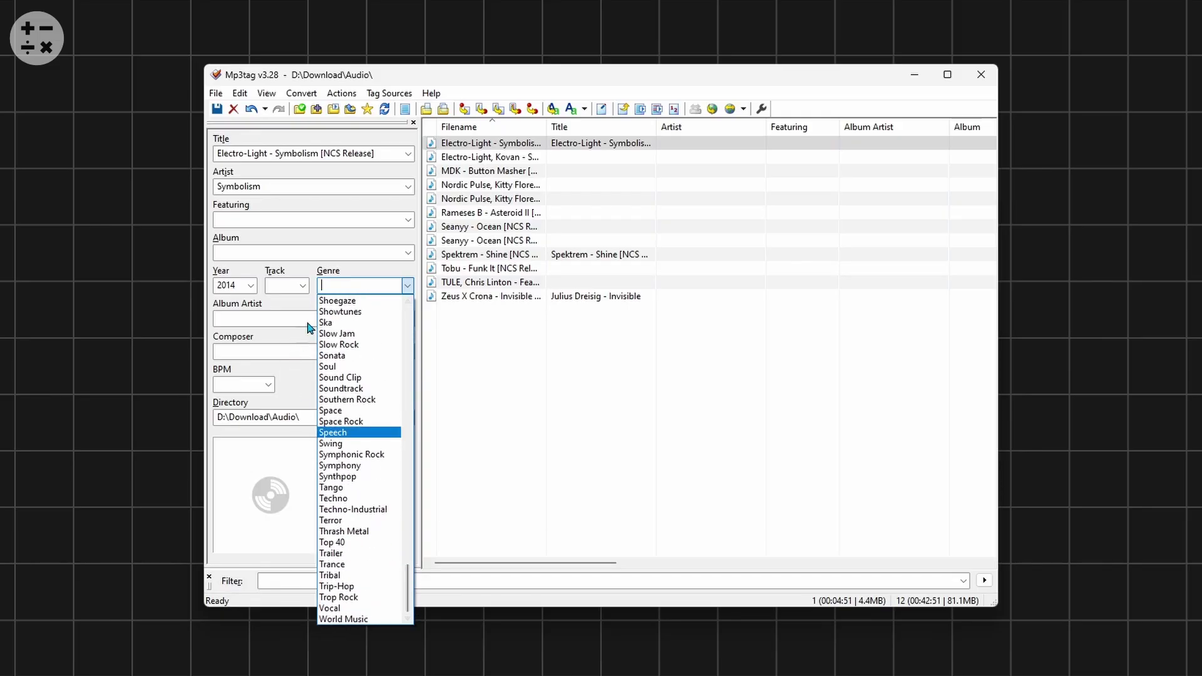
click(338, 498)
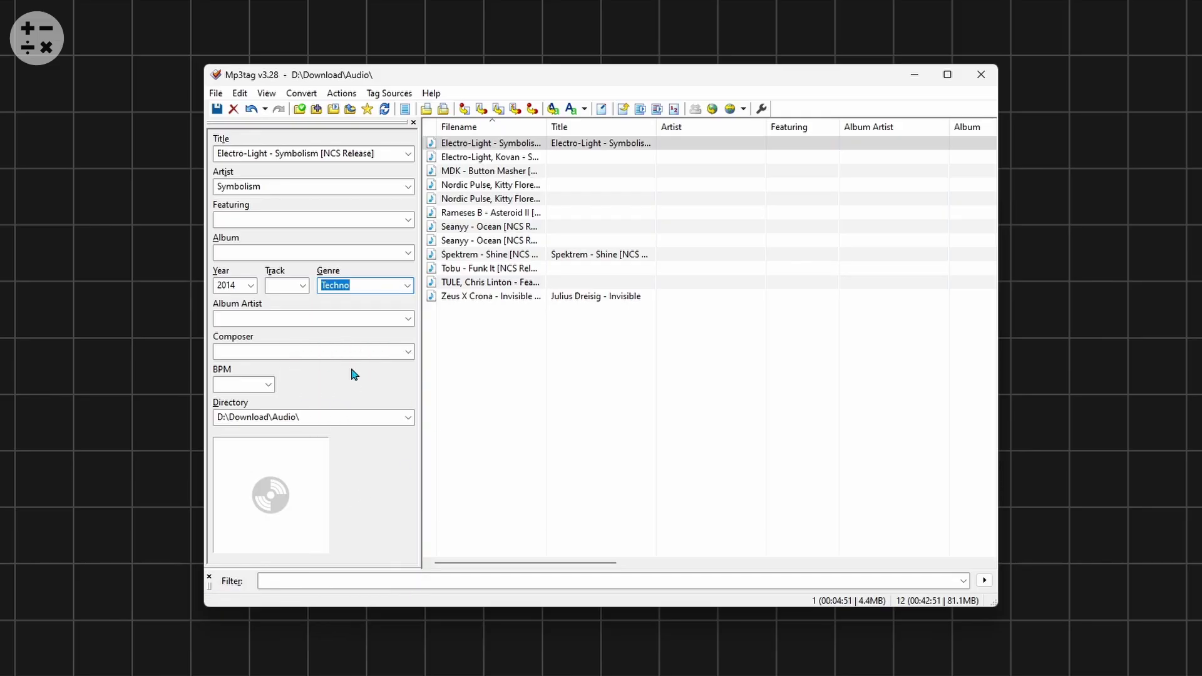
Fill in Symbolism as album artist and composer, then save the tag.
click(250, 317)
text(Symbolism)
click(273, 349)
text(Symbolism)
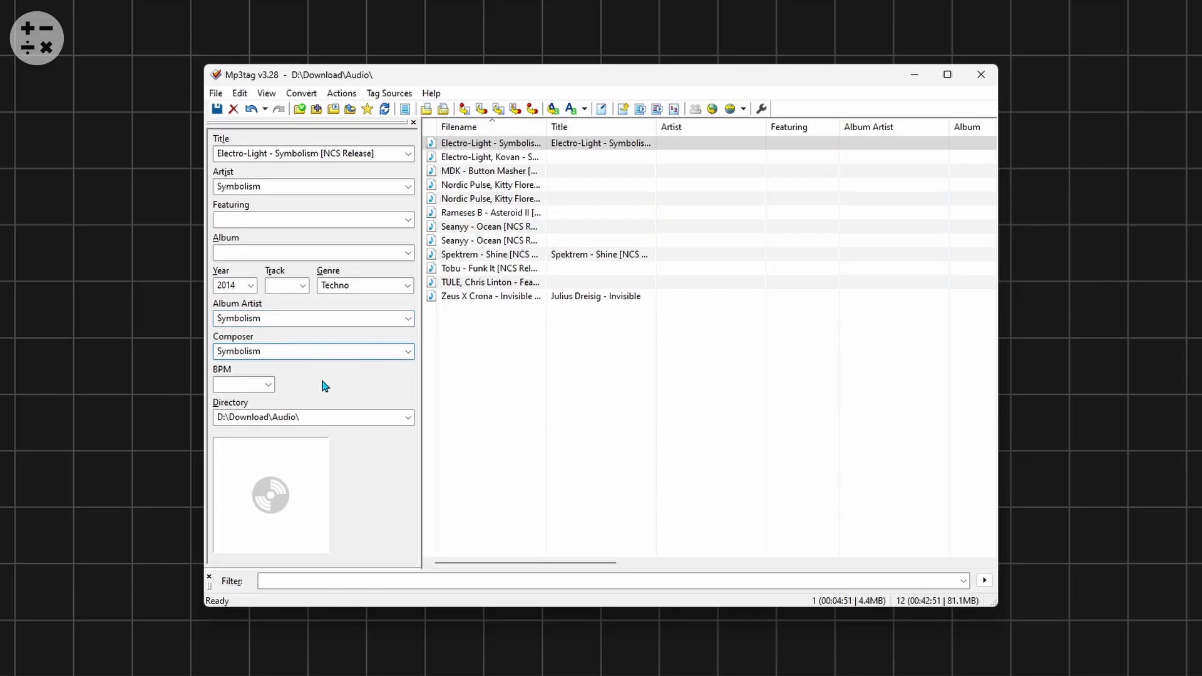
key(Tab)
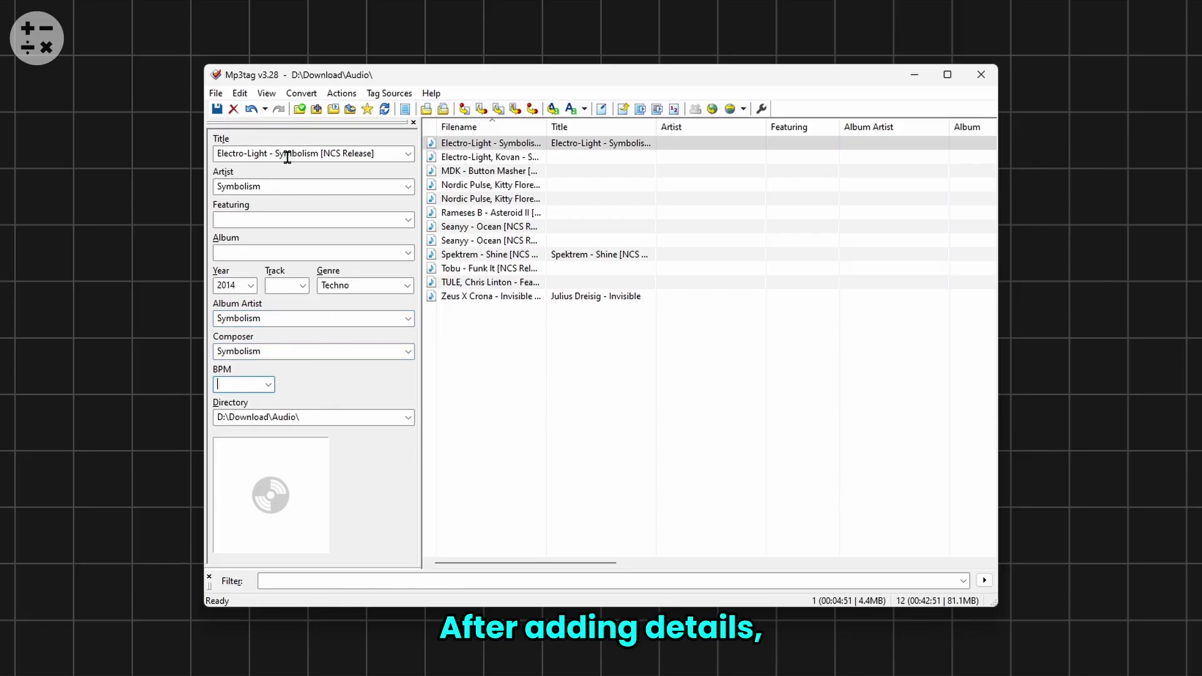
click(216, 110)
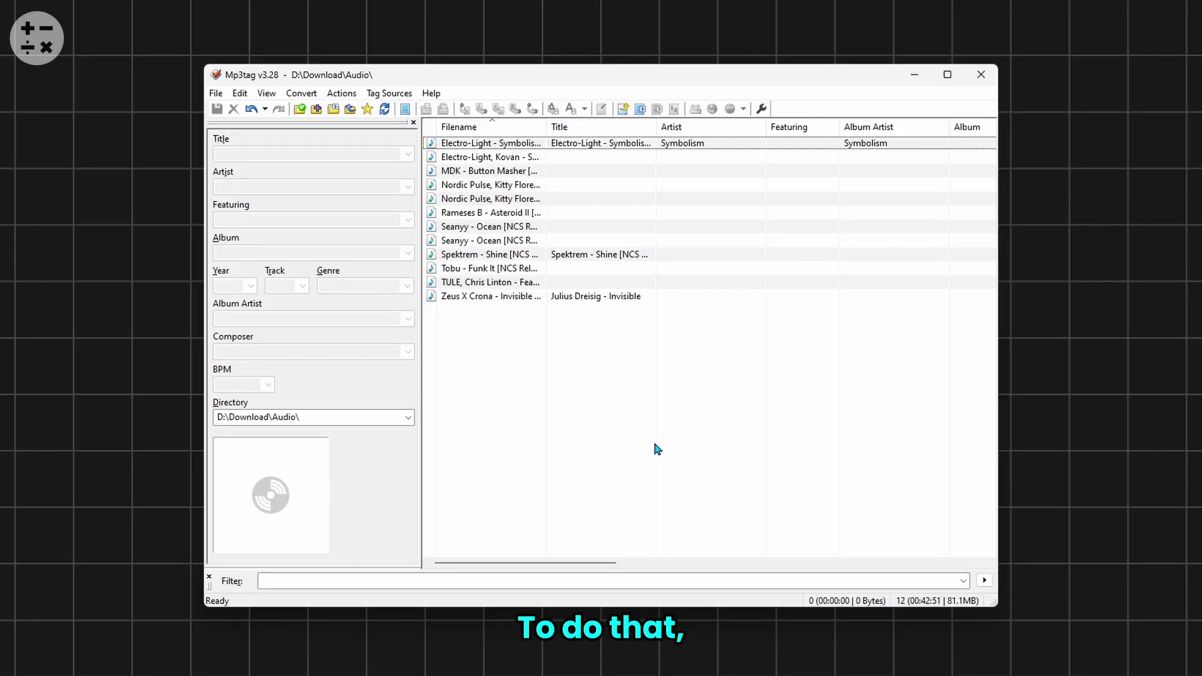
Point the Options' cover art directory to D:\Download\Cover Art\ and confirm the options.
click(215, 94)
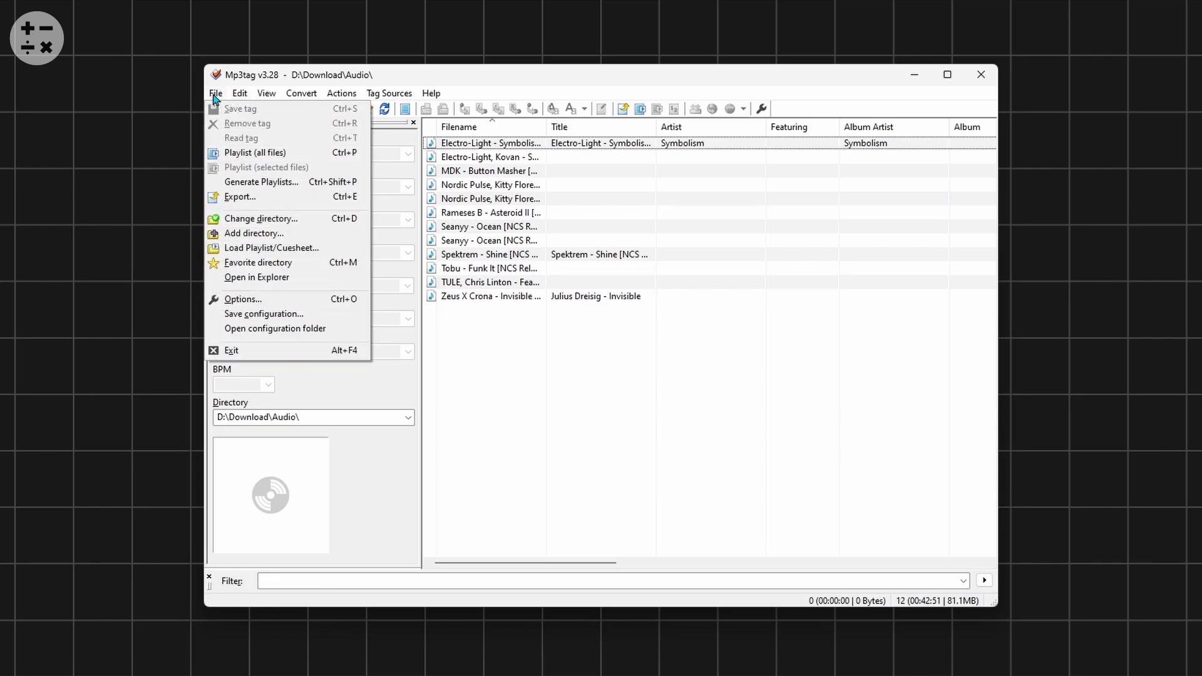
click(253, 300)
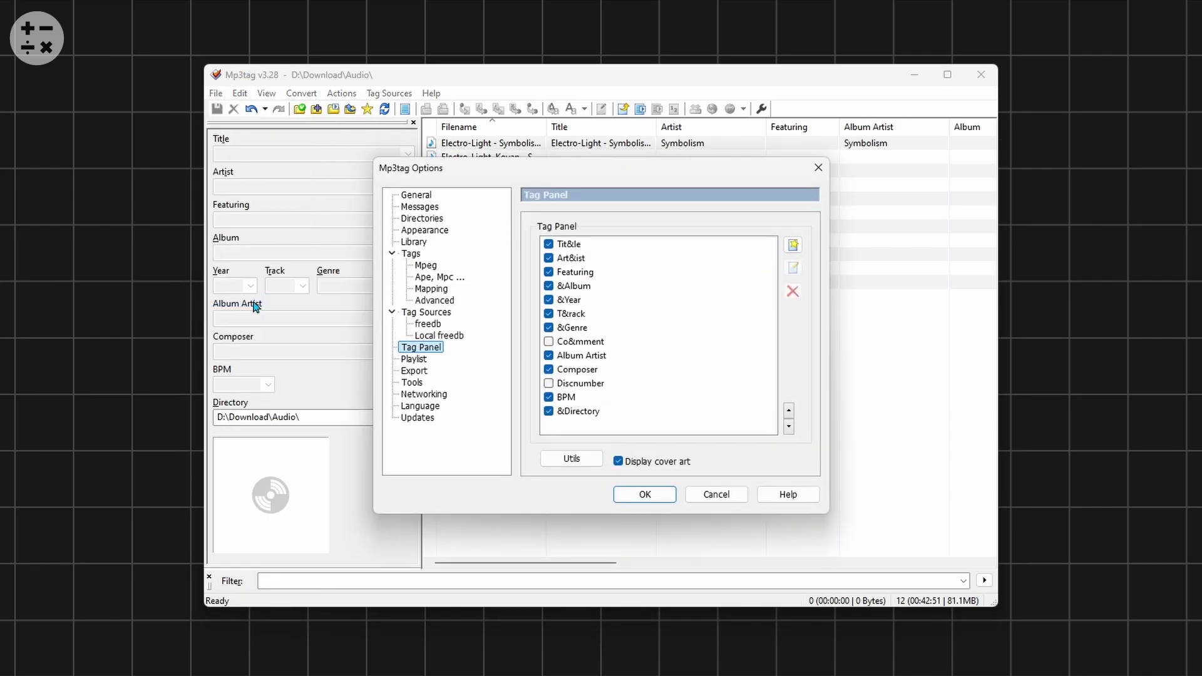
click(418, 221)
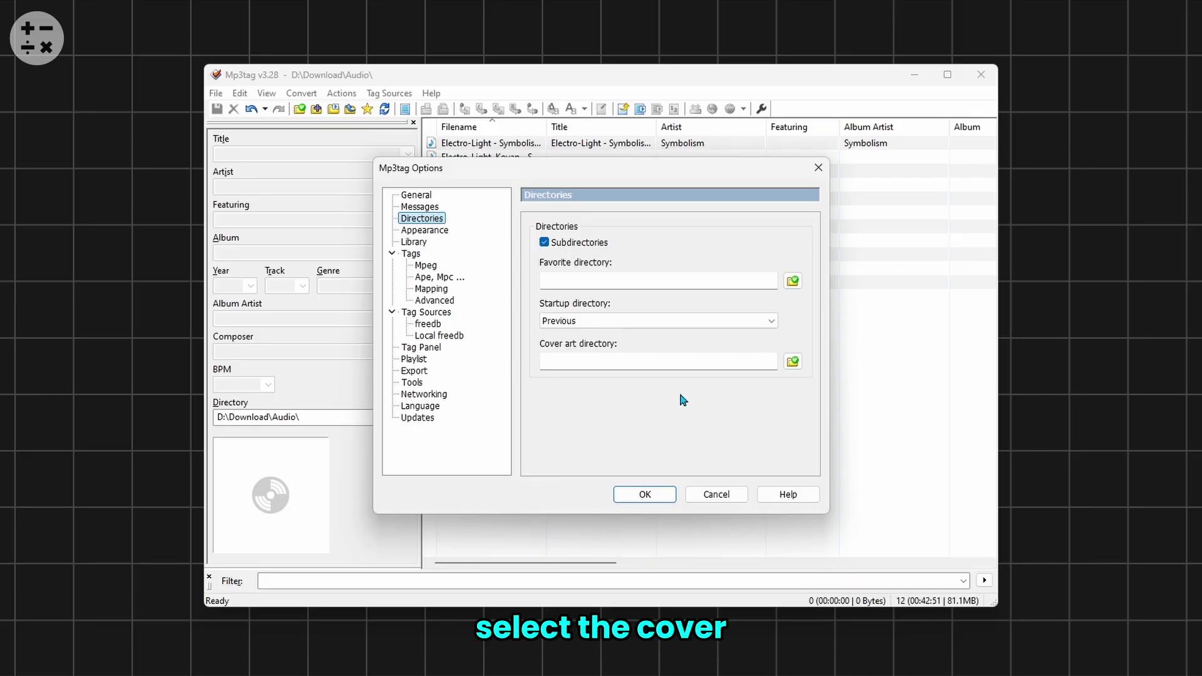
click(795, 364)
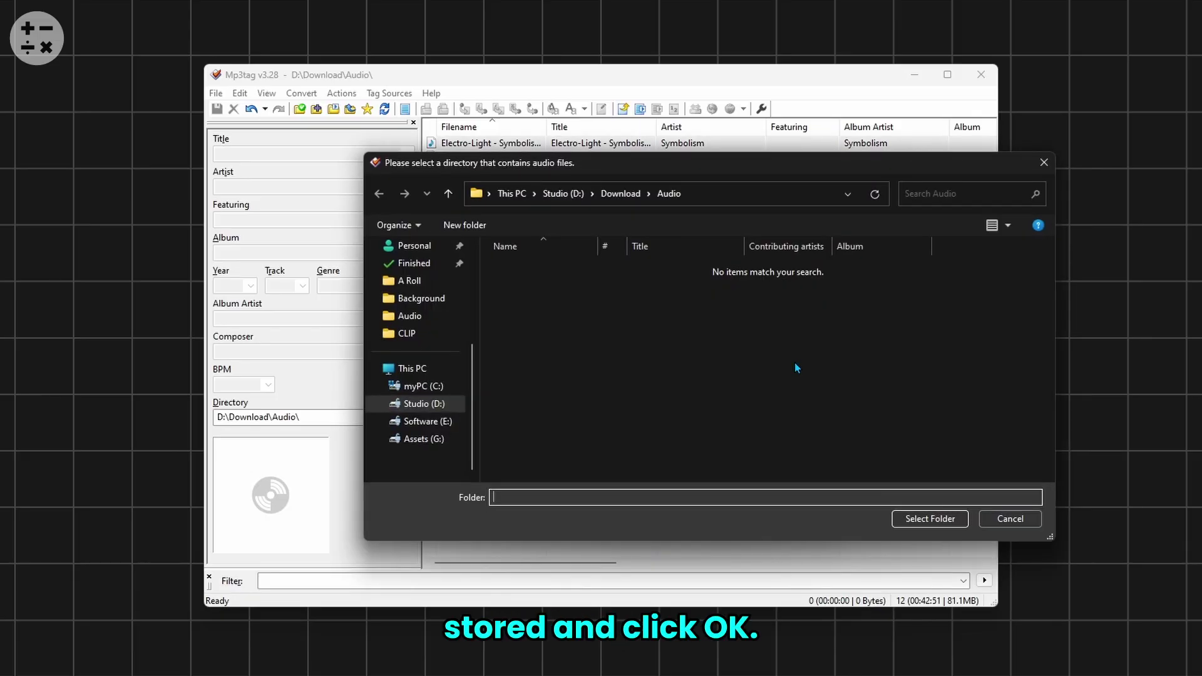
click(621, 194)
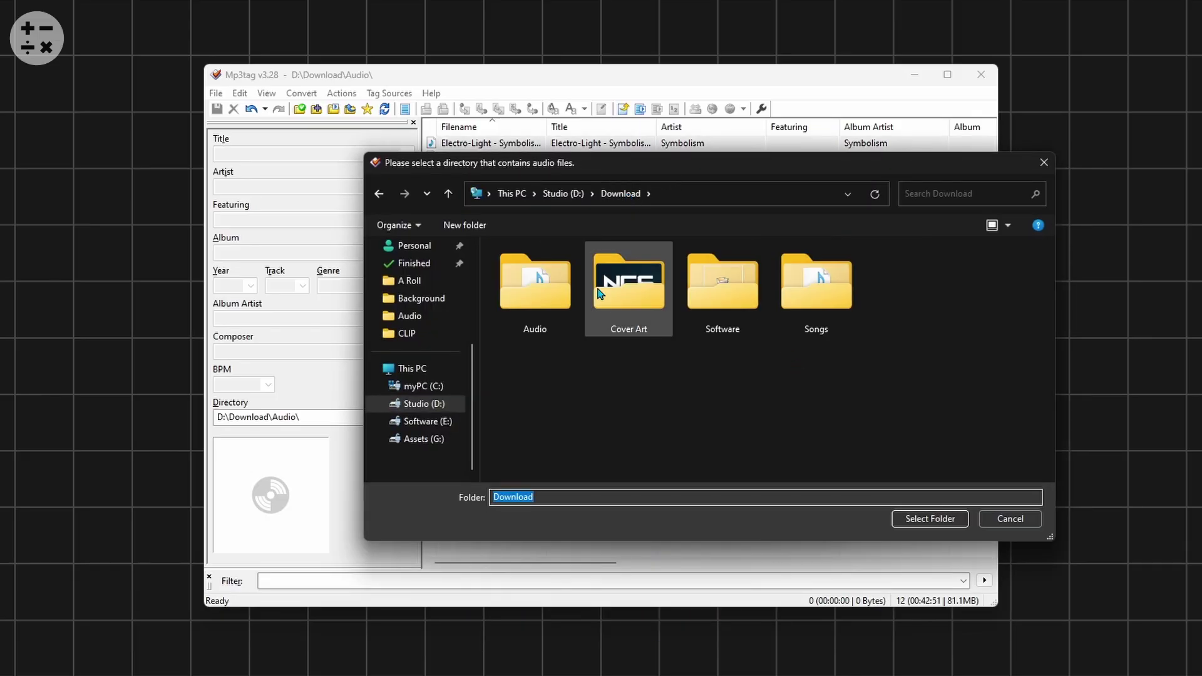
click(624, 302)
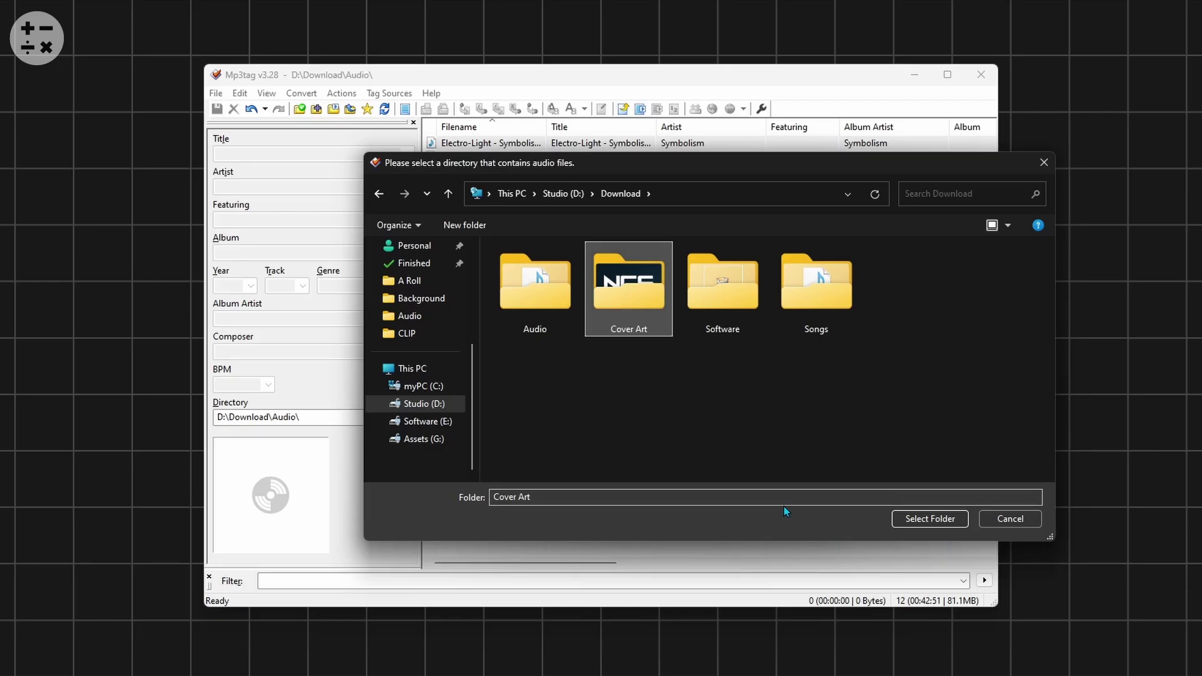
click(922, 522)
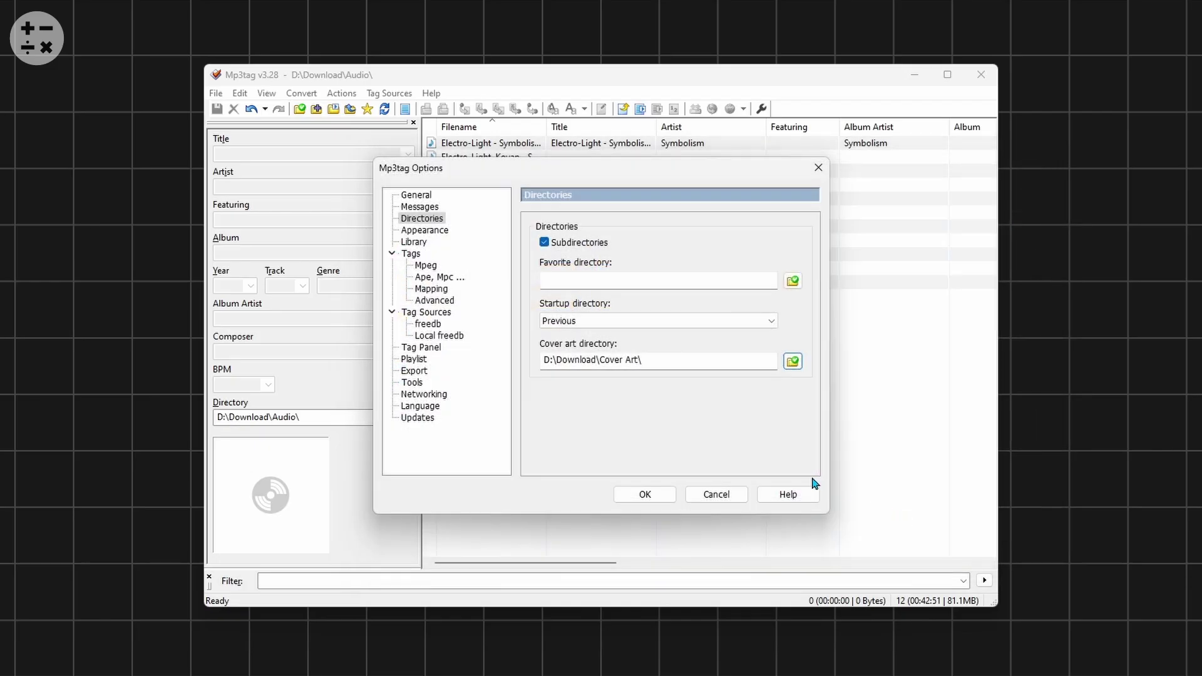
click(645, 494)
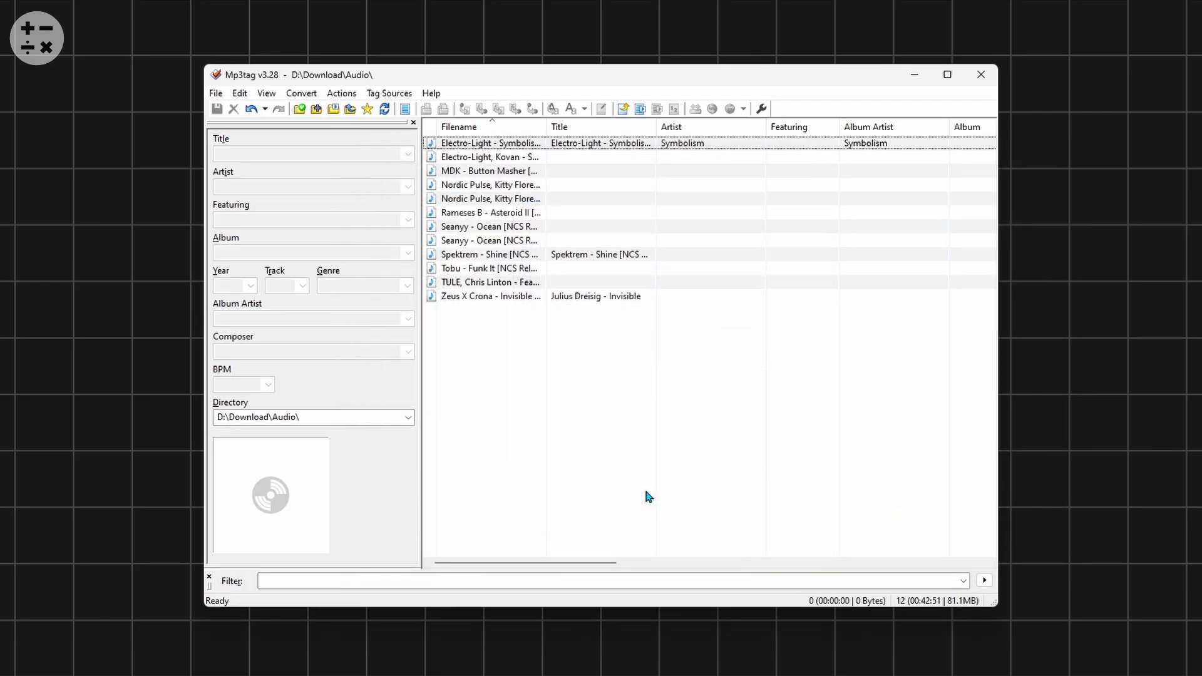
Embed the NCS image from the Cover Art folder as the first track's front cover and save.
click(507, 144)
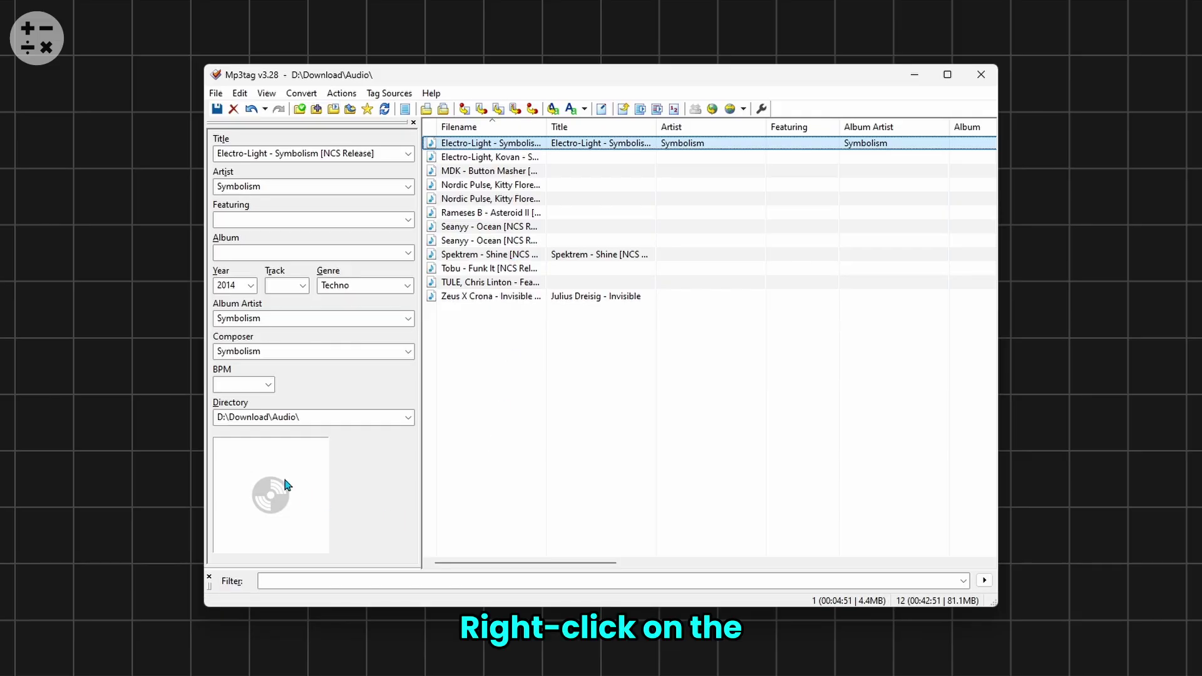
right_click(257, 484)
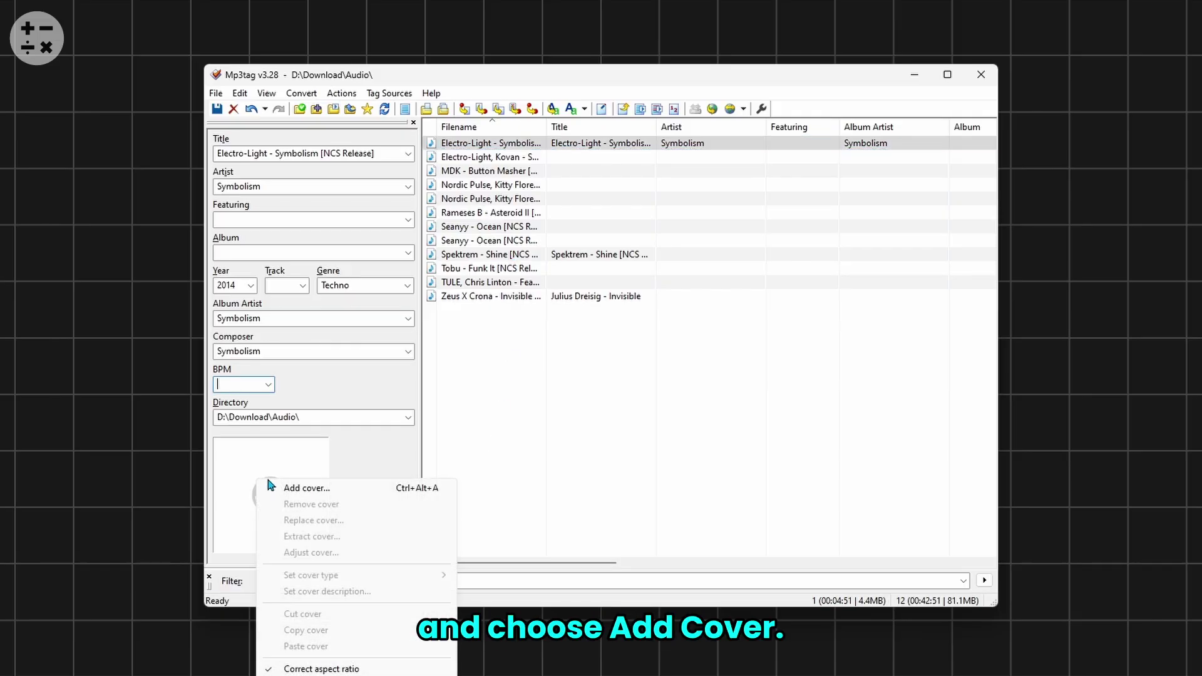
click(309, 488)
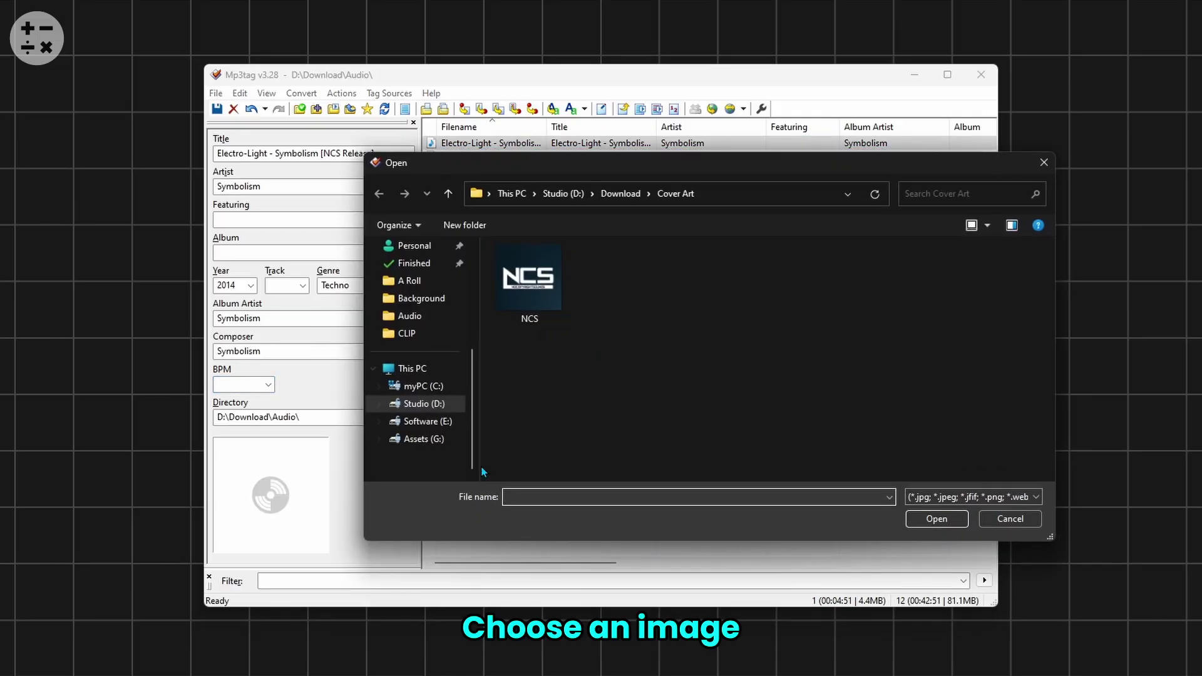
click(533, 281)
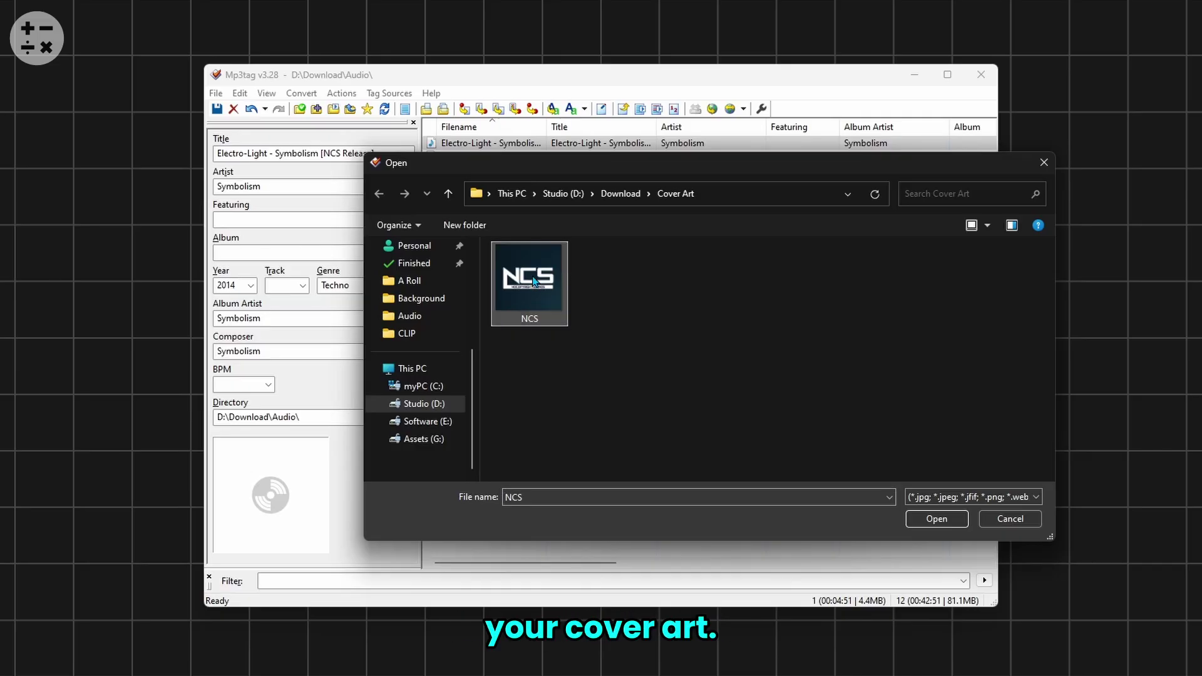
click(937, 519)
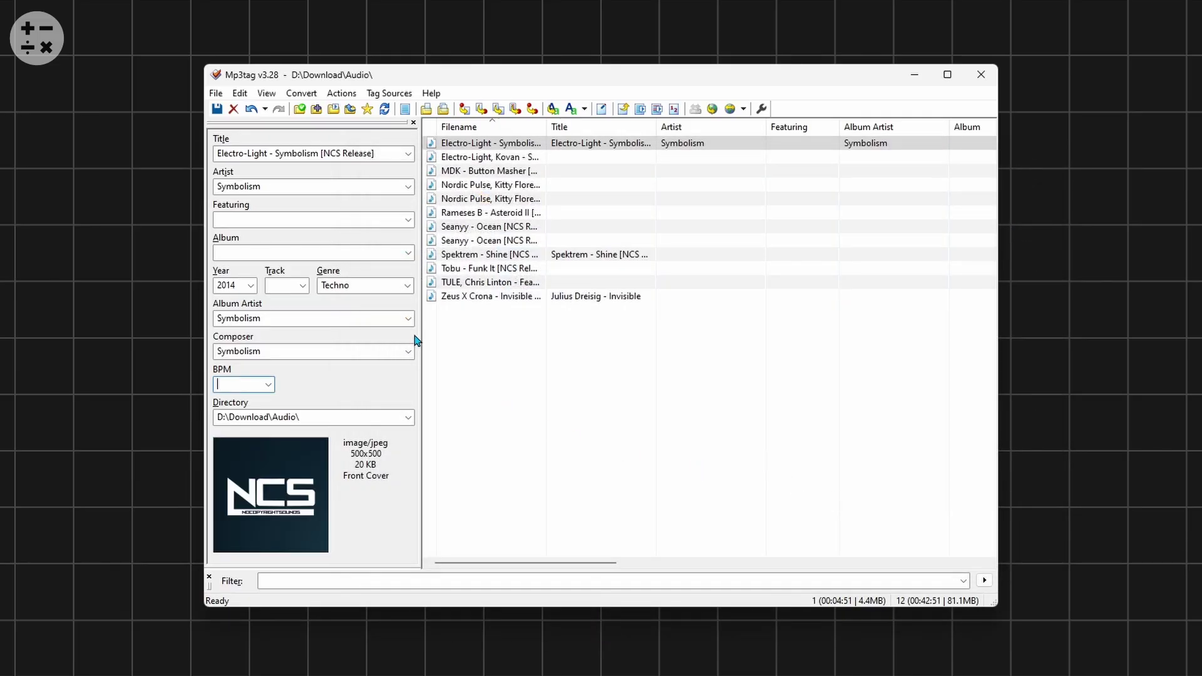
click(218, 110)
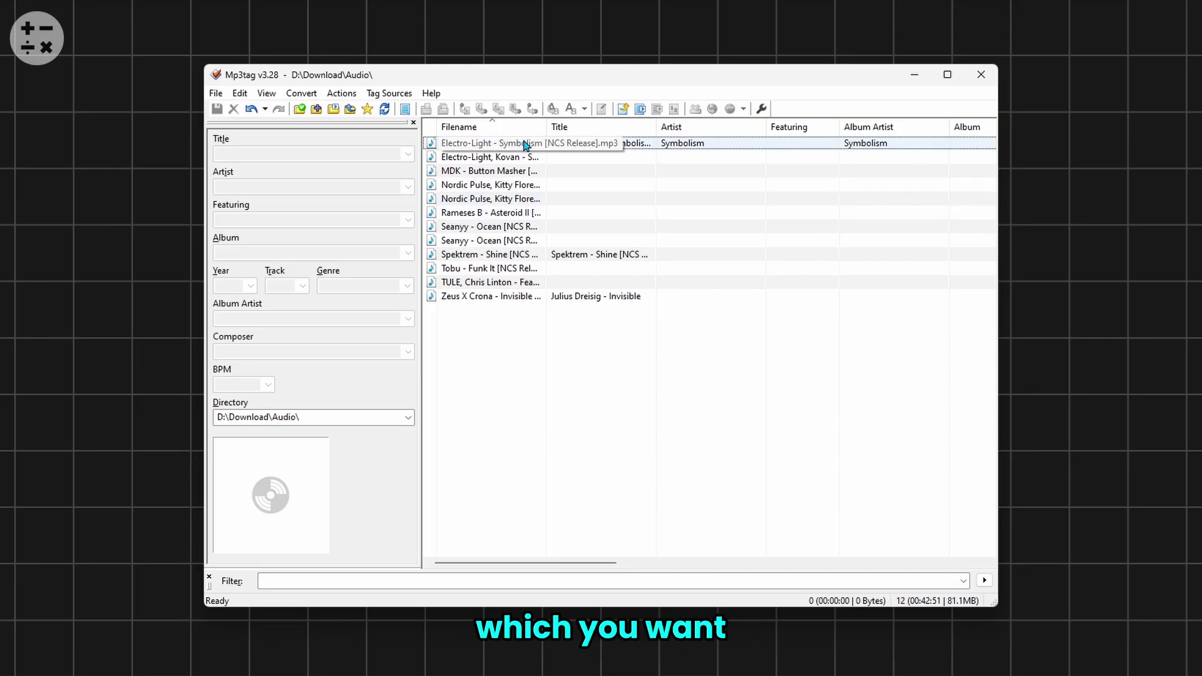
Remove the whole tag from the Electro-Light – Symbolism file, confirming with OK.
click(525, 145)
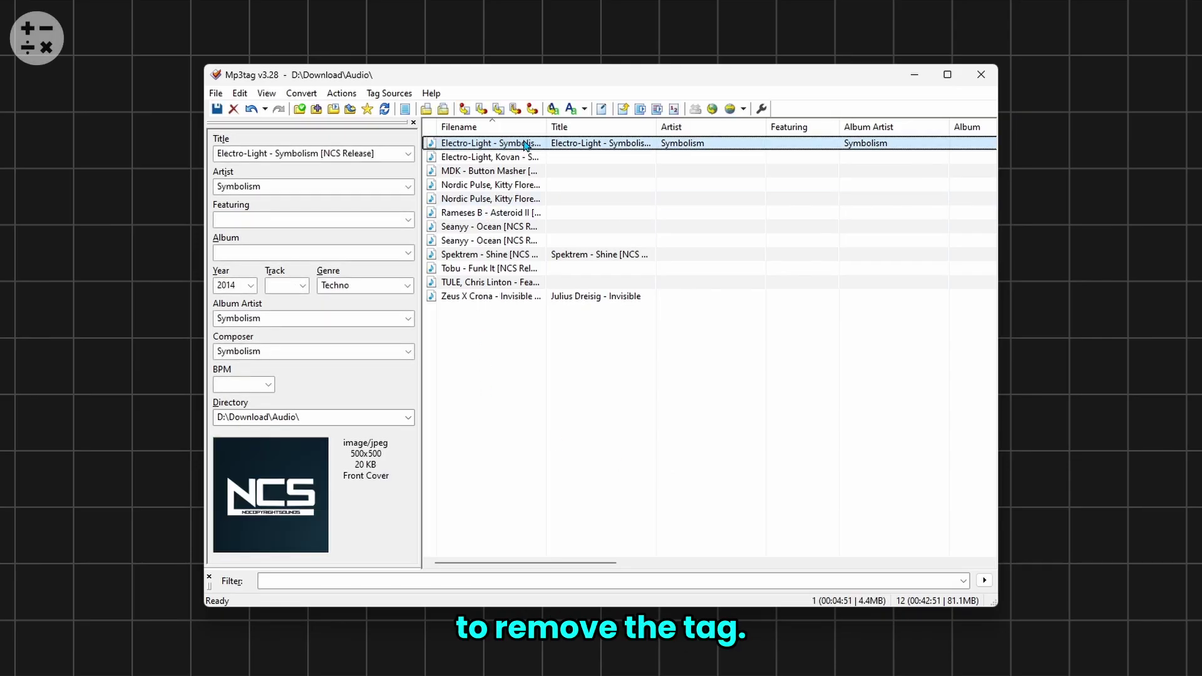
click(234, 110)
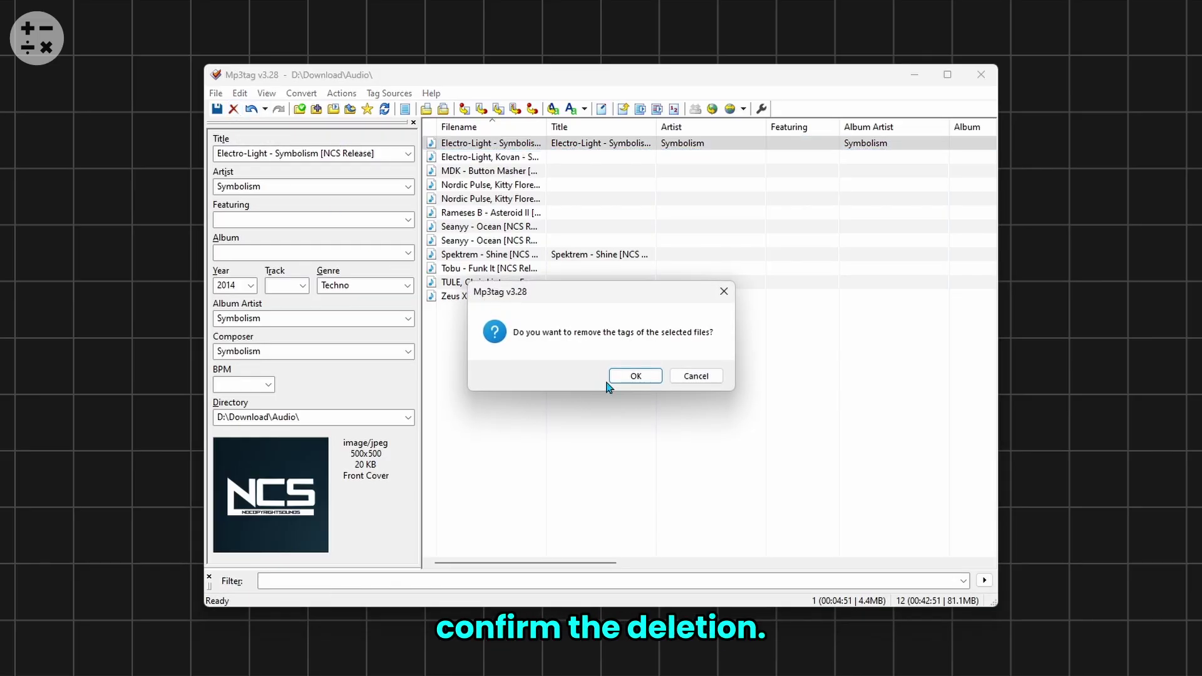
click(633, 376)
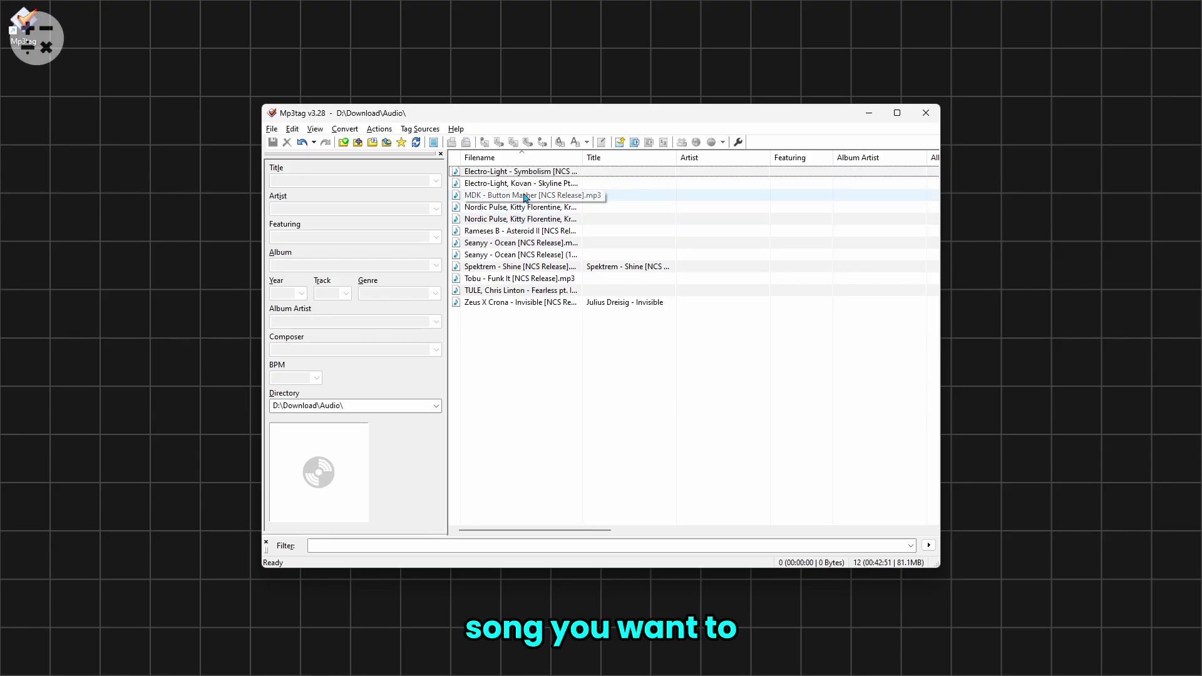
Search MusicBrainz with artist MDK for the Button Masher file and apply its tags and cover.
click(525, 195)
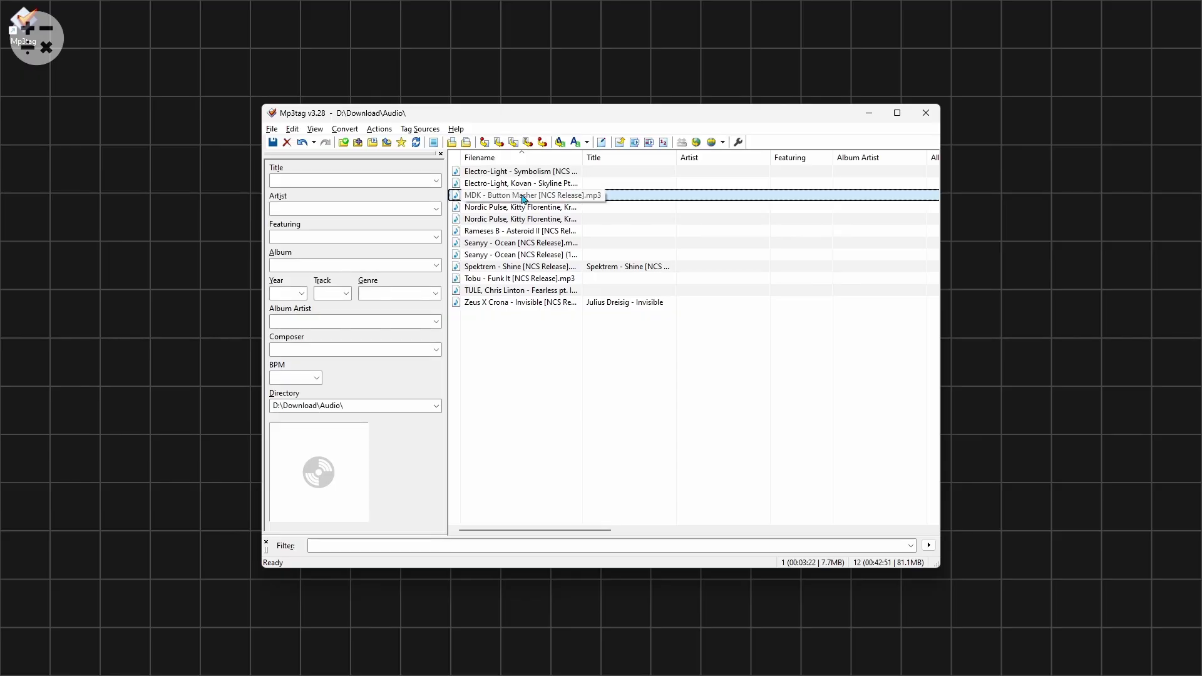
click(419, 130)
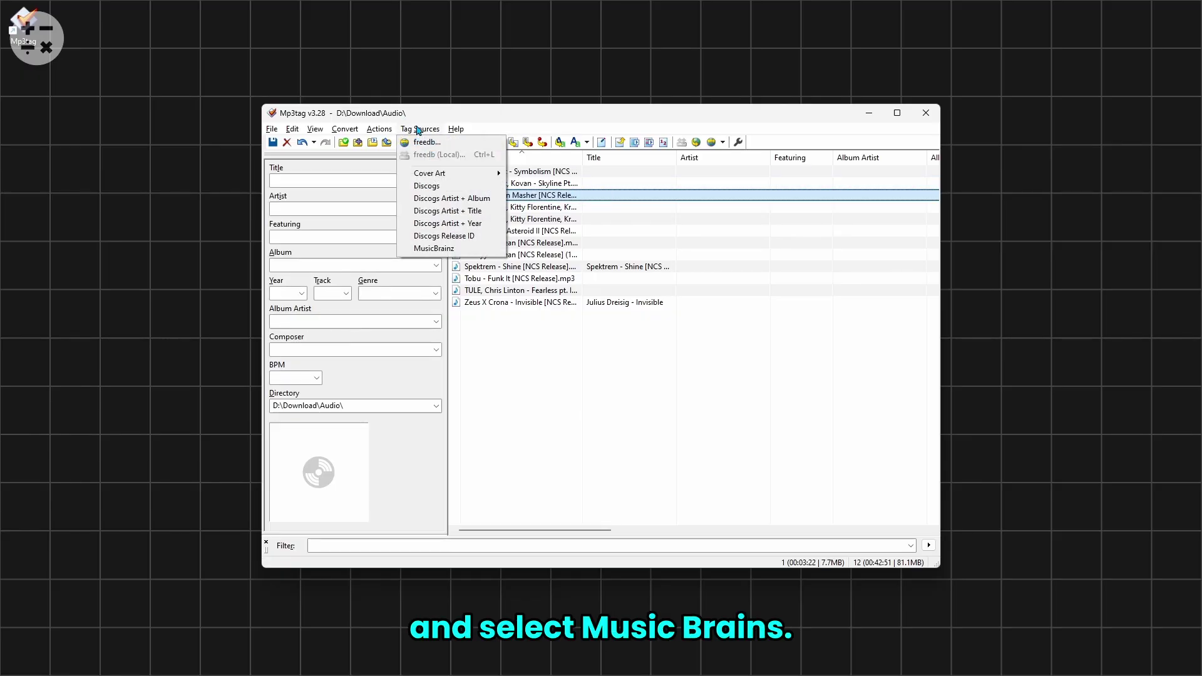
click(445, 250)
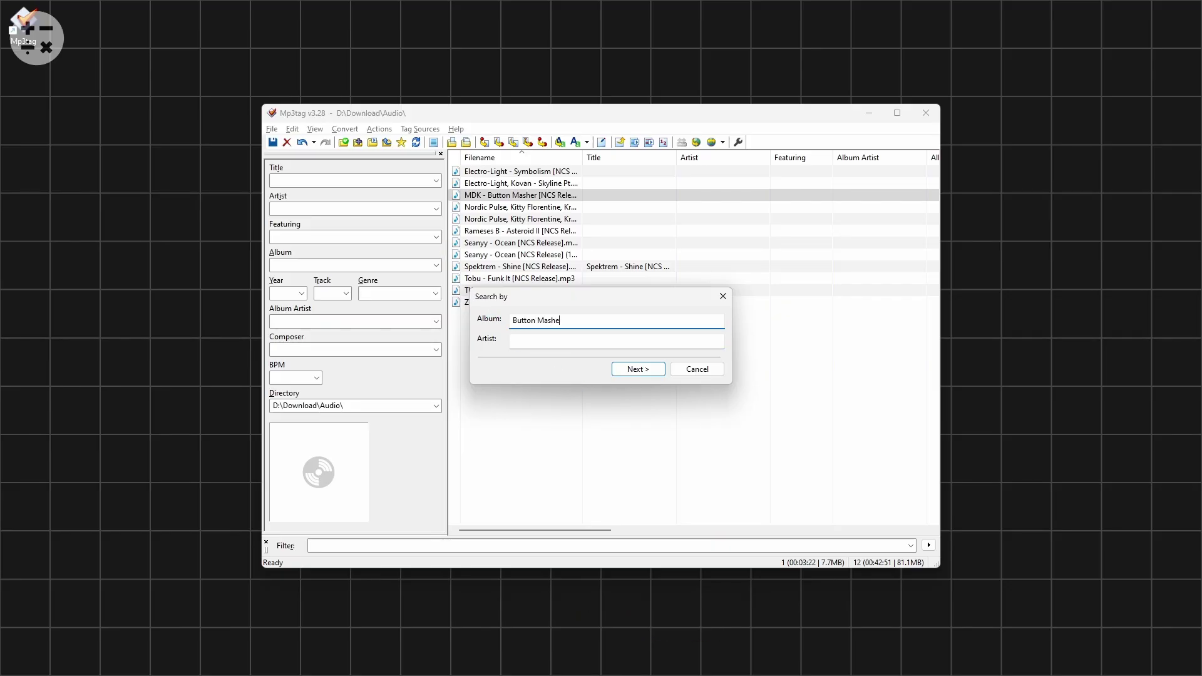
click(539, 340)
text(MDK)
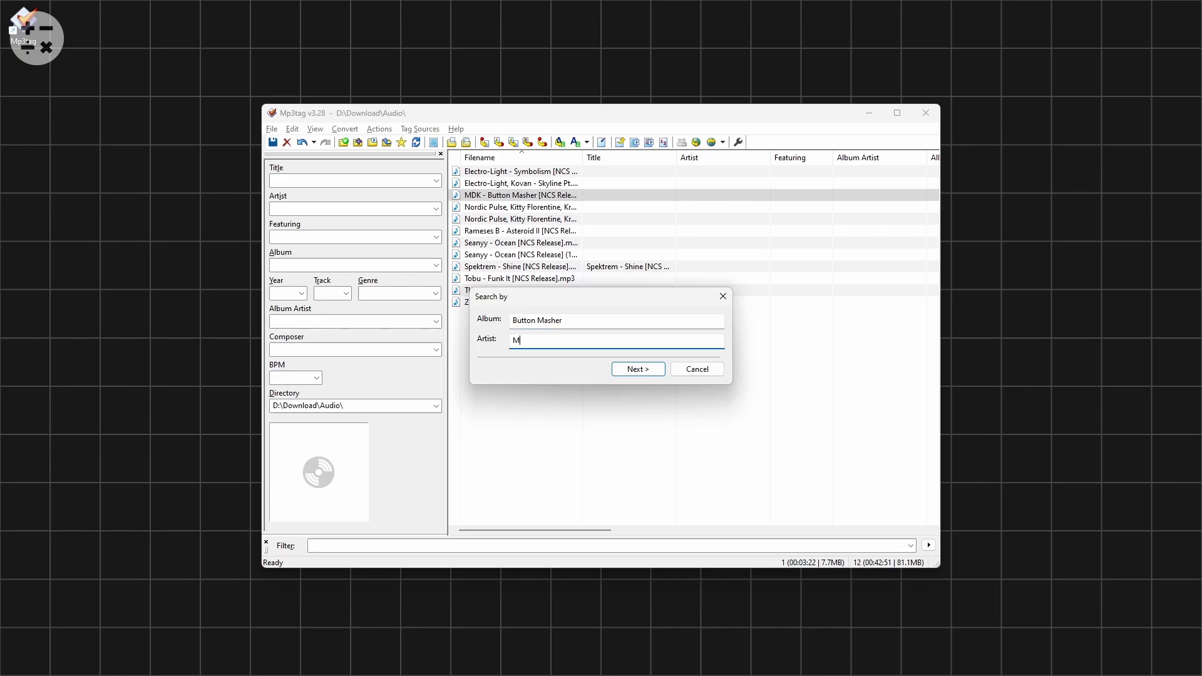
click(643, 371)
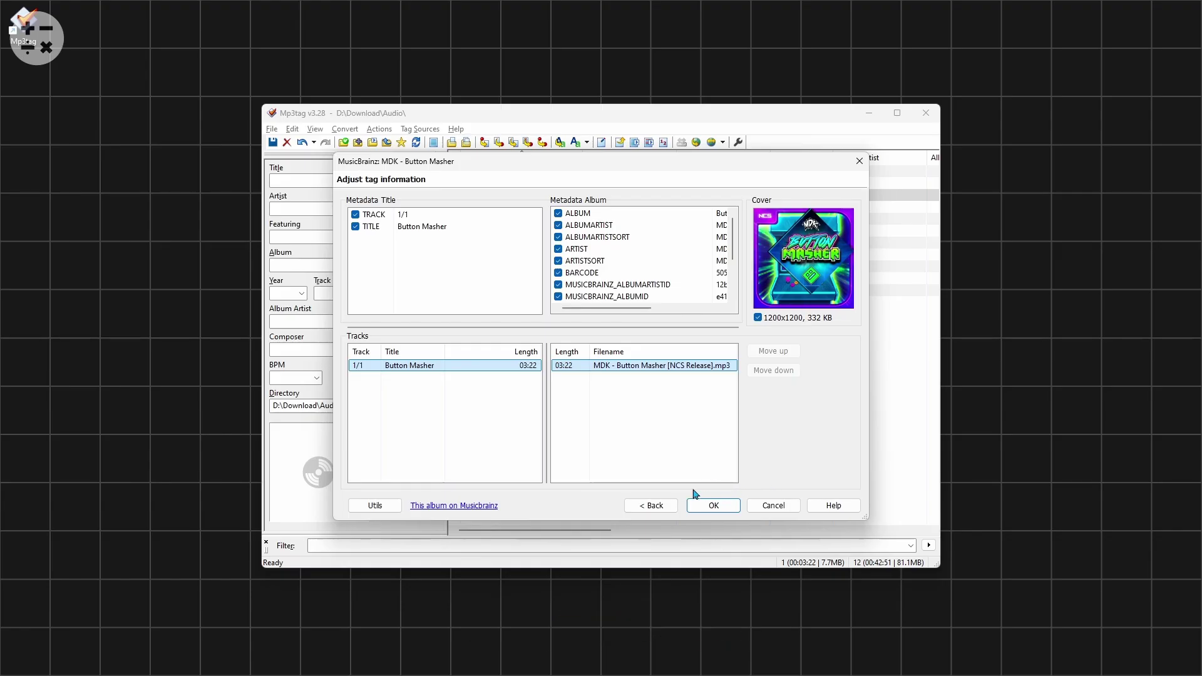
click(707, 508)
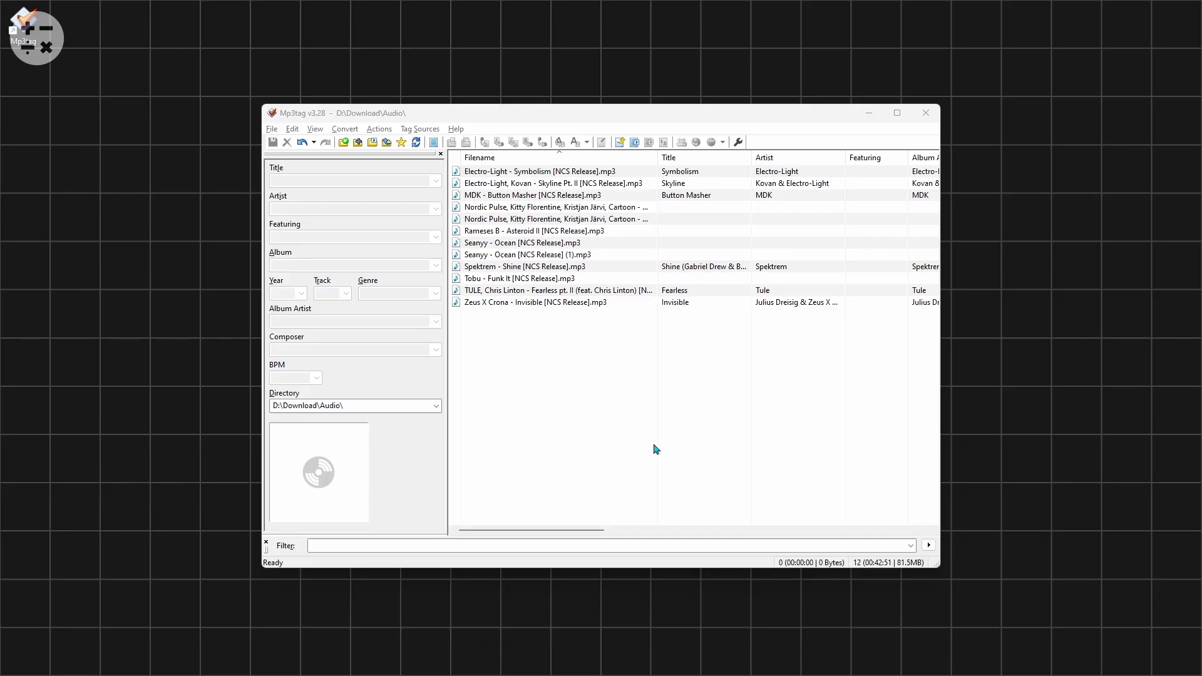
Save all 12 selected files as the playlist 'NCS Playlist.m3u'.
drag(695, 420, 551, 168)
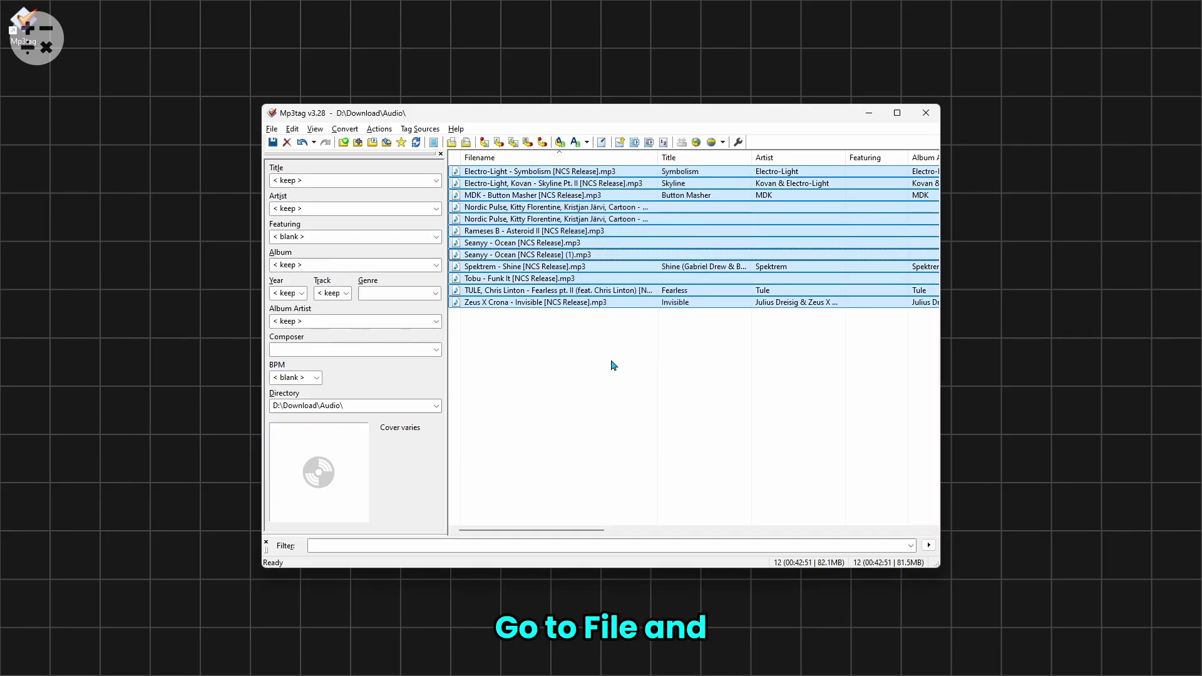
click(272, 130)
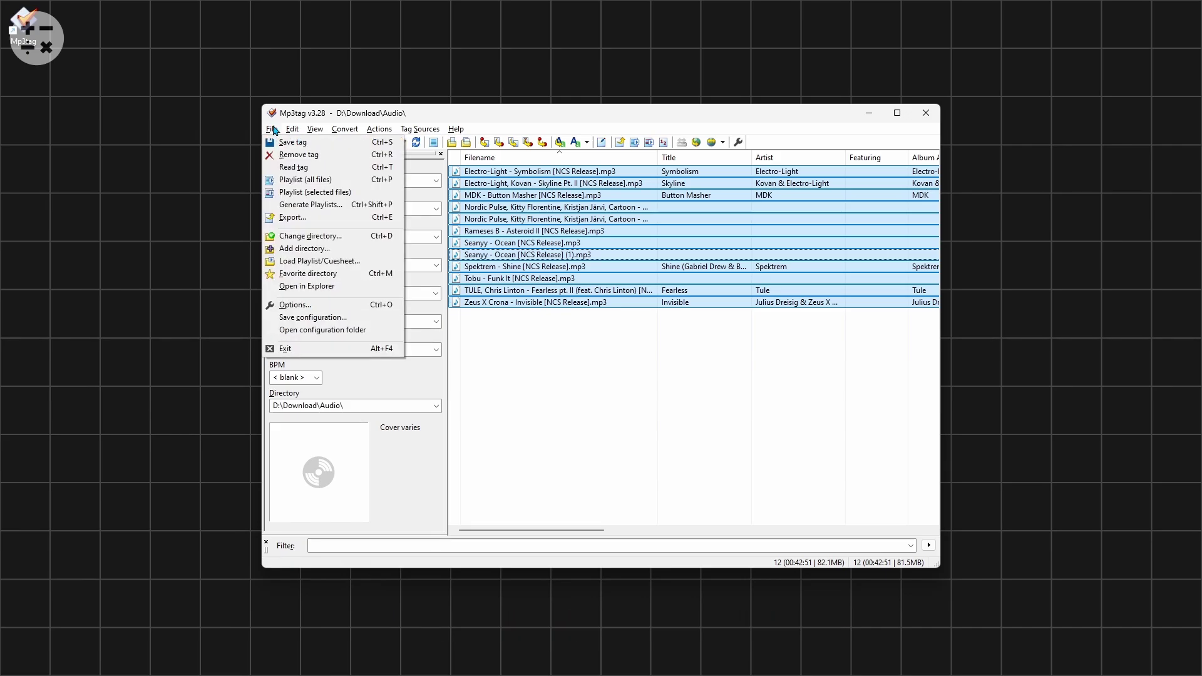
click(323, 194)
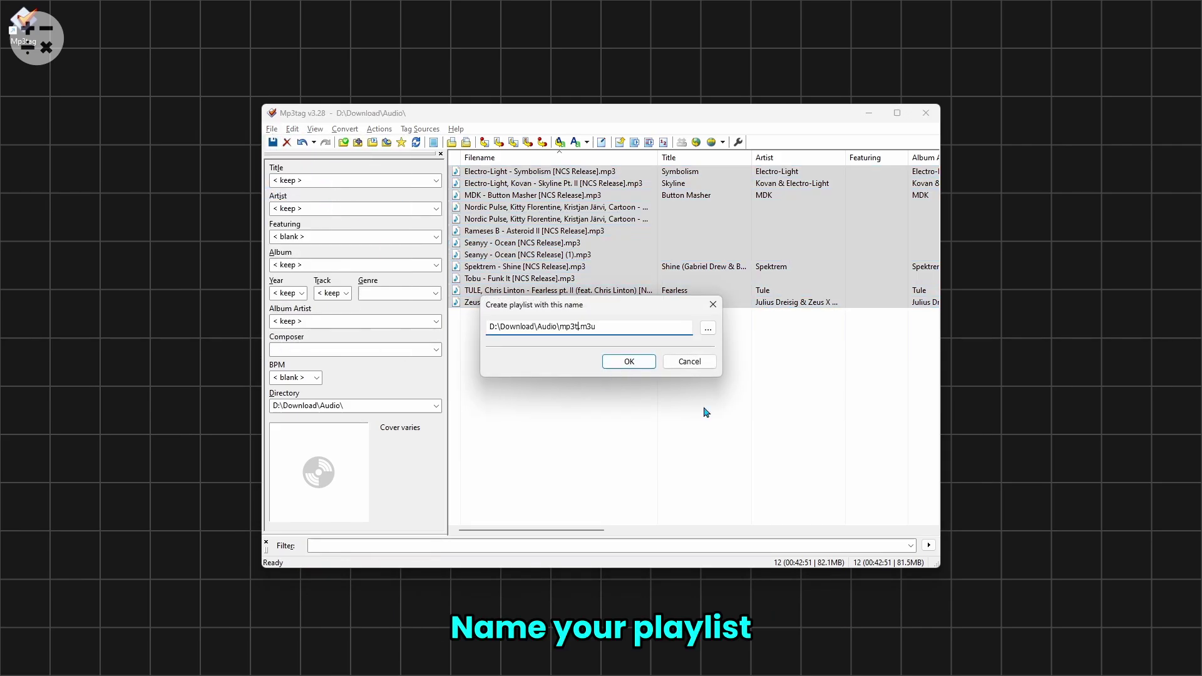
text(NCS Play)
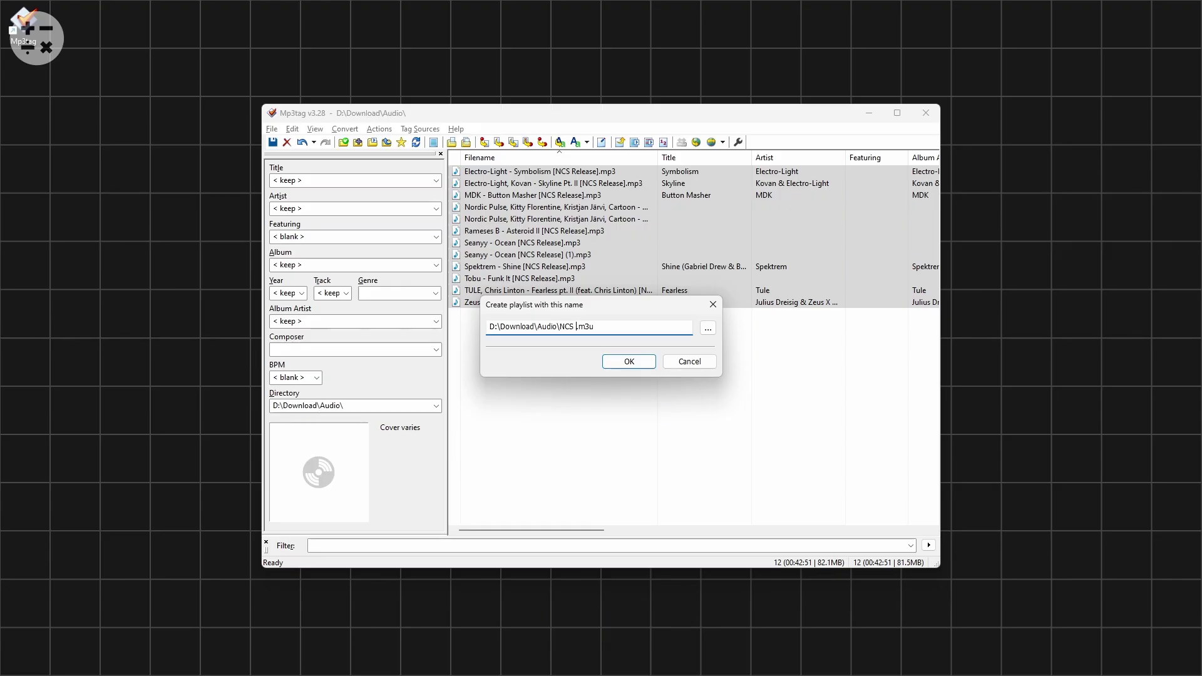
text(list)
click(629, 368)
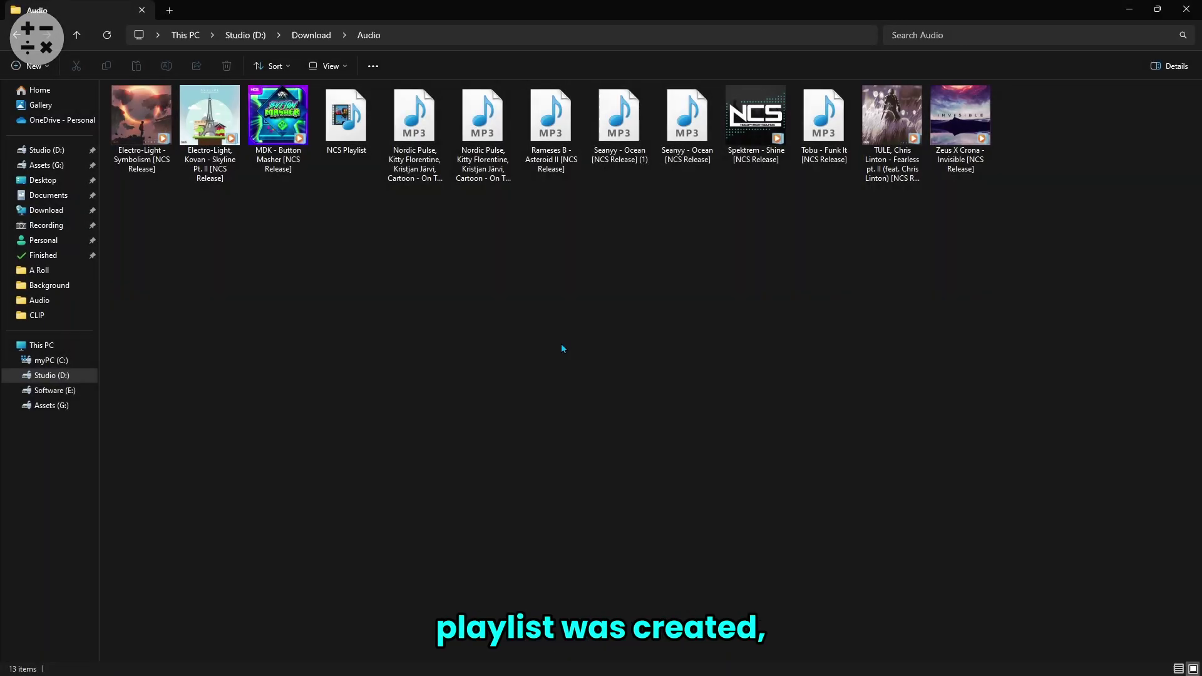
Select the NCS Playlist file in the D:\Download\Audio folder.
click(347, 139)
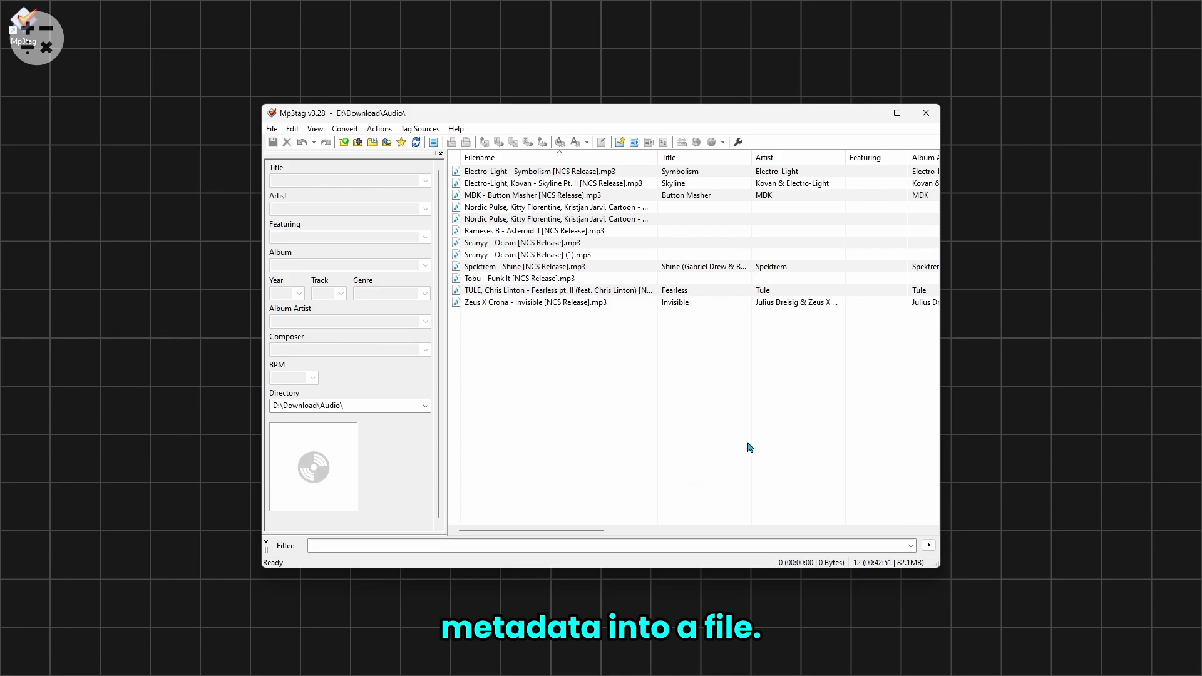
Export the tags of all 12 files with the html_mp3tag layout to mp3tag.html.
drag(858, 408, 501, 177)
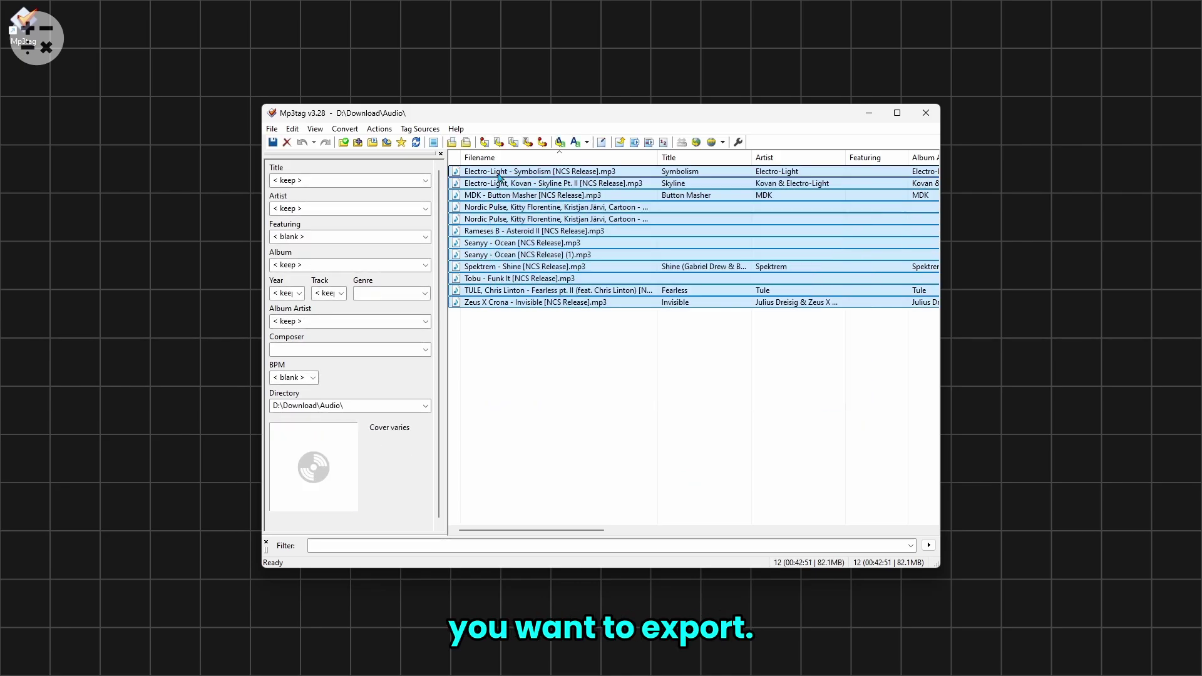
click(272, 128)
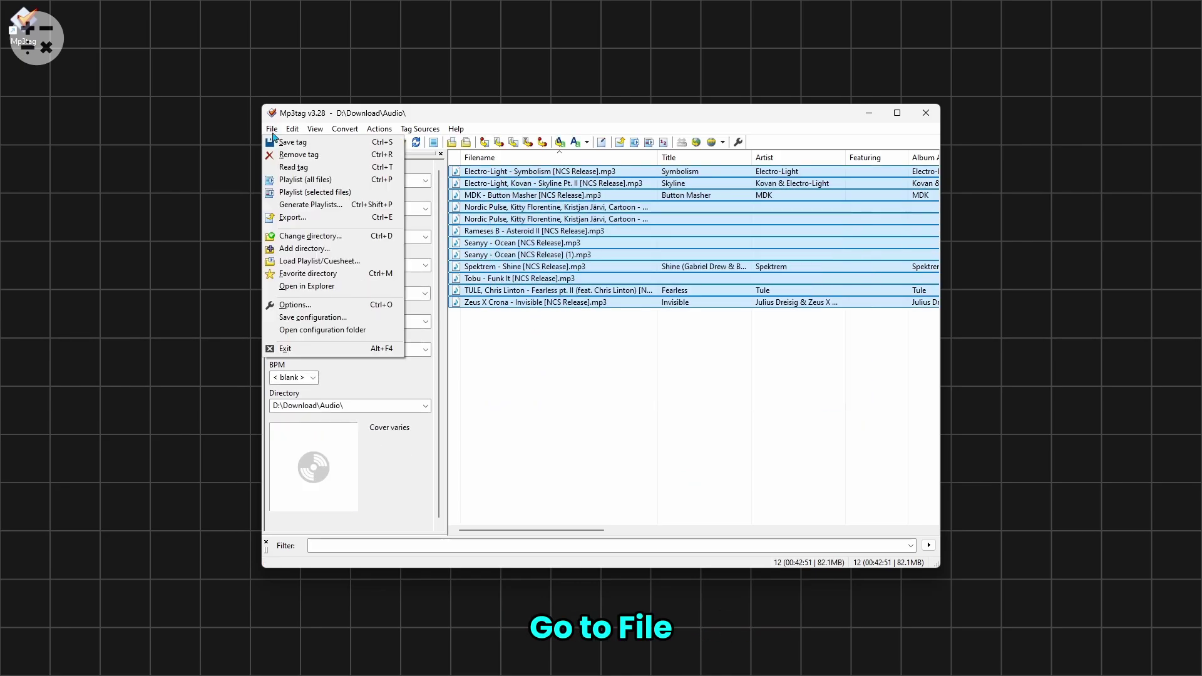
click(289, 218)
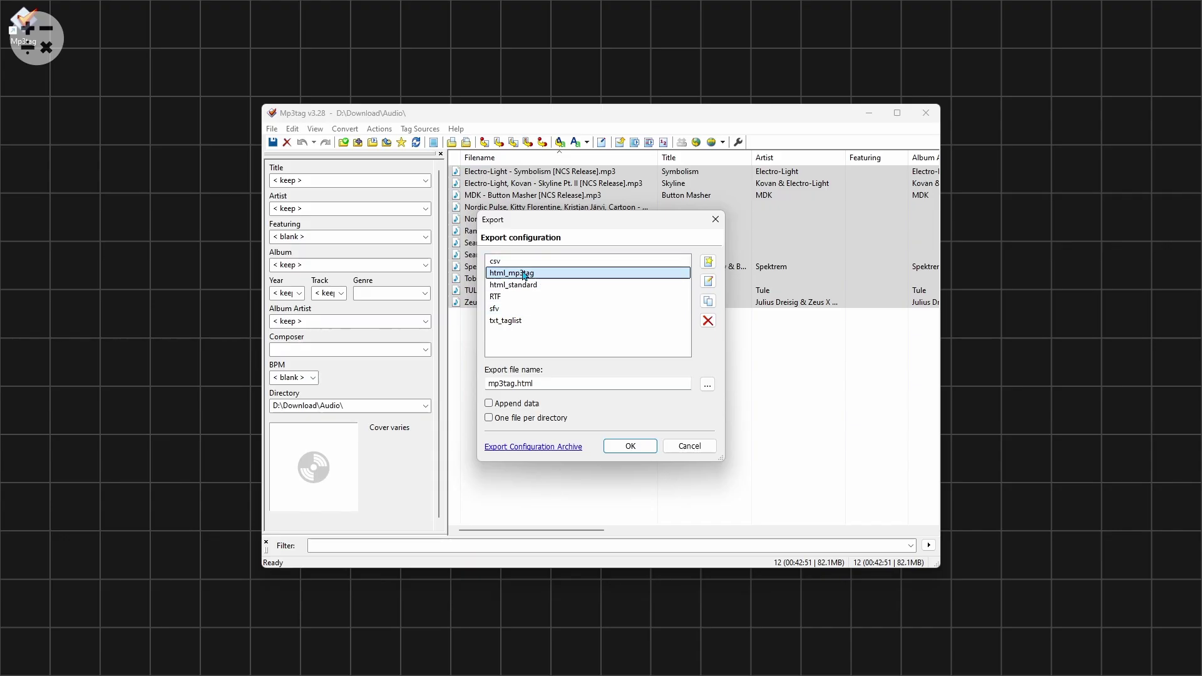
click(630, 447)
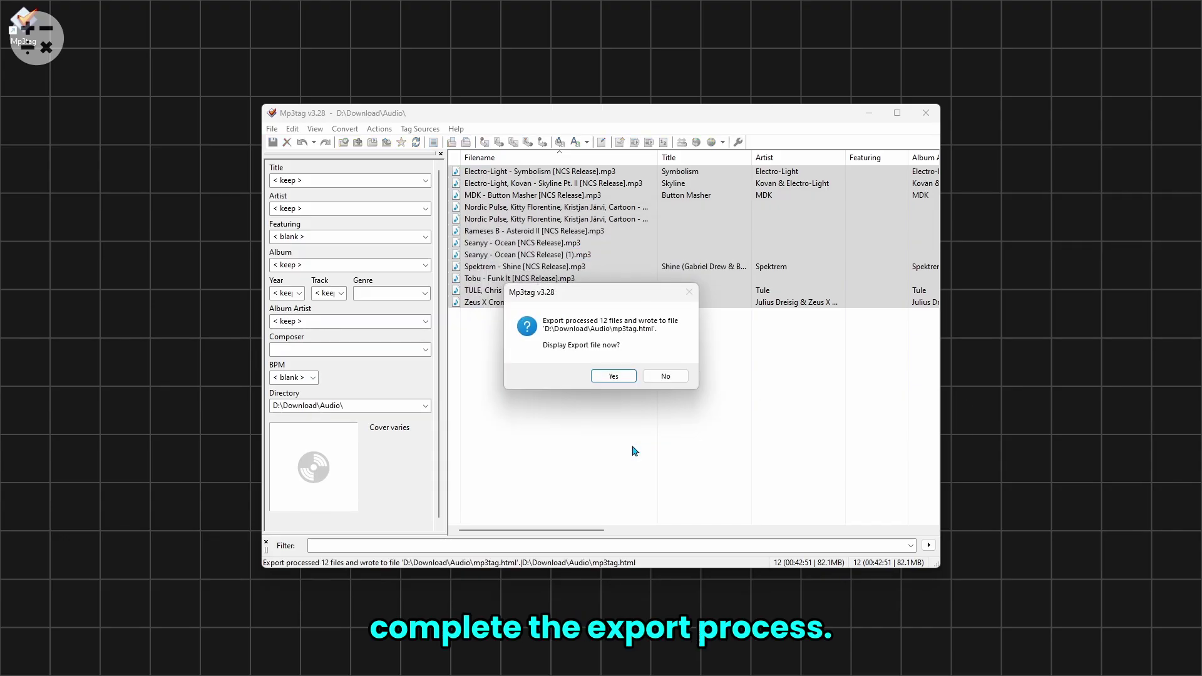
Display the exported mp3tag.html, always opening HTML files in Chrome.
click(611, 377)
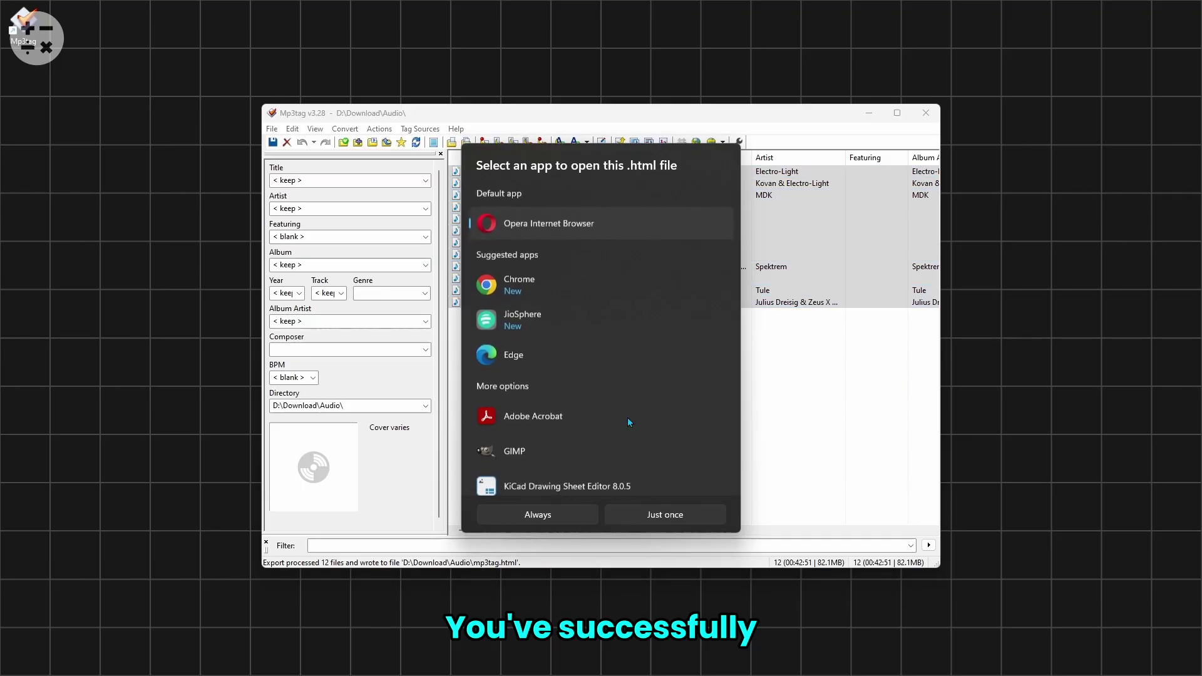
click(554, 282)
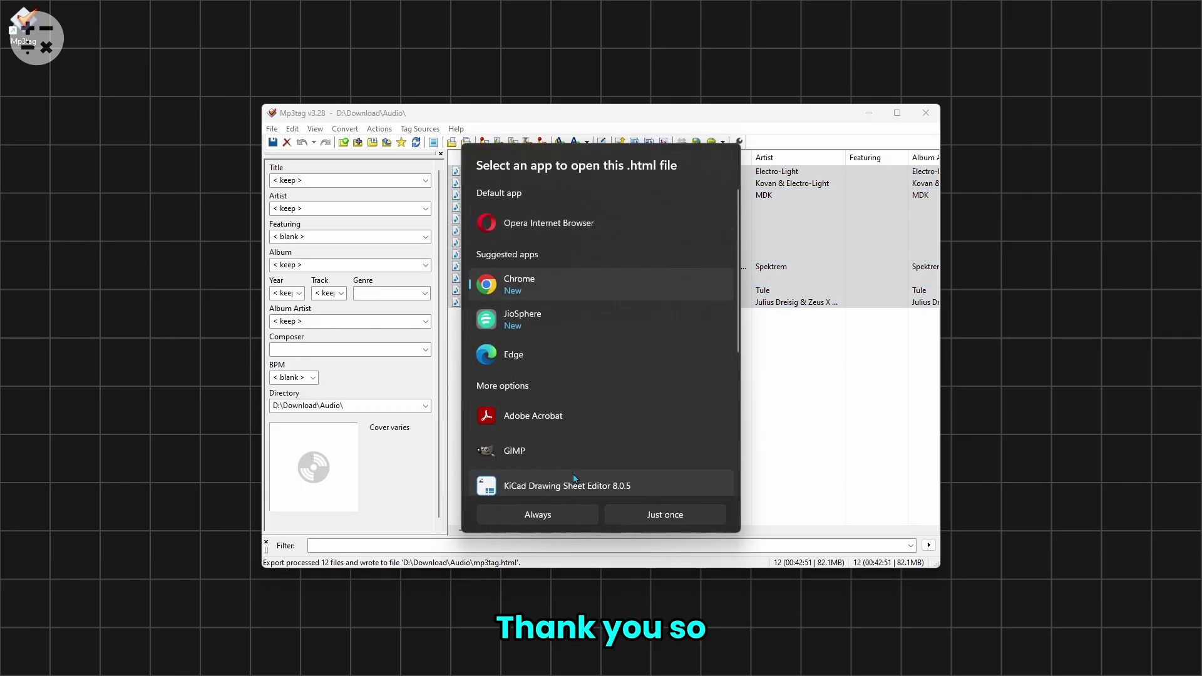
click(564, 513)
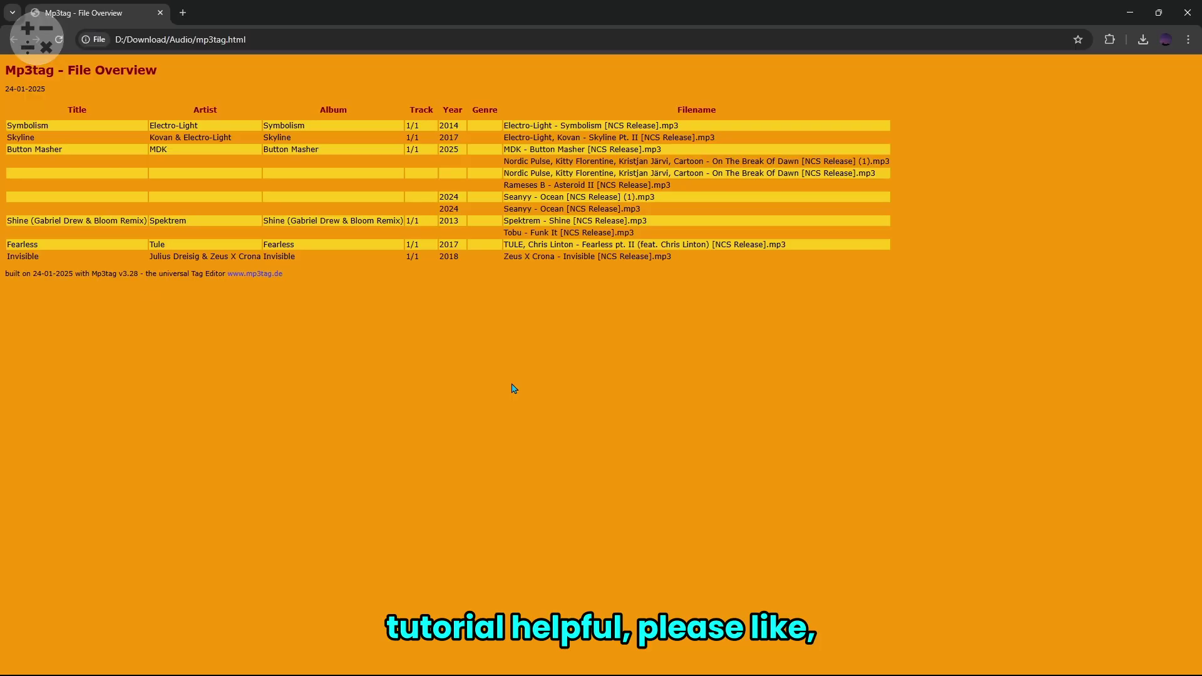